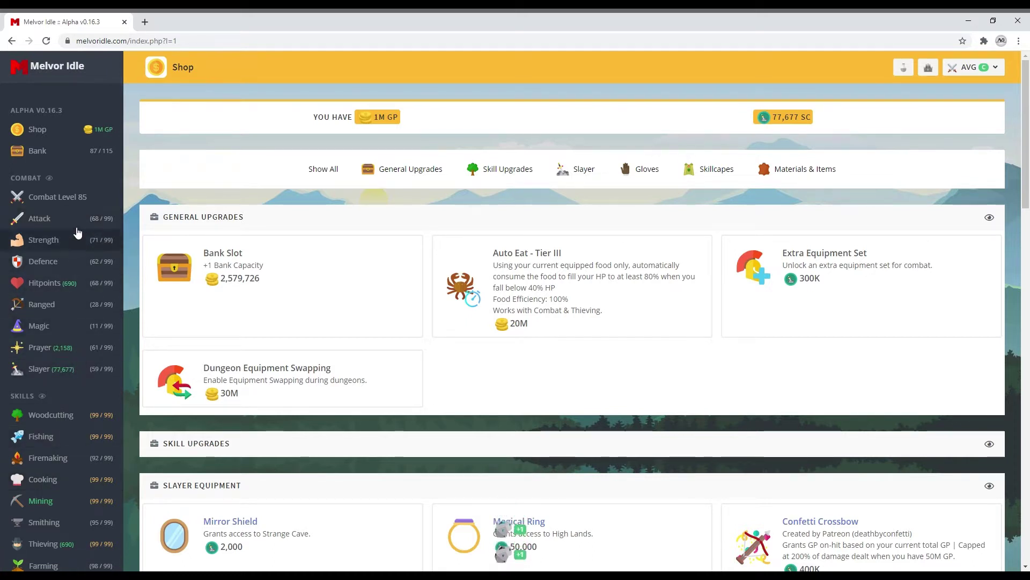
# - Open all 16 Spider Chests from the bank and dismiss the loot summary
pyautogui.click(45, 153)
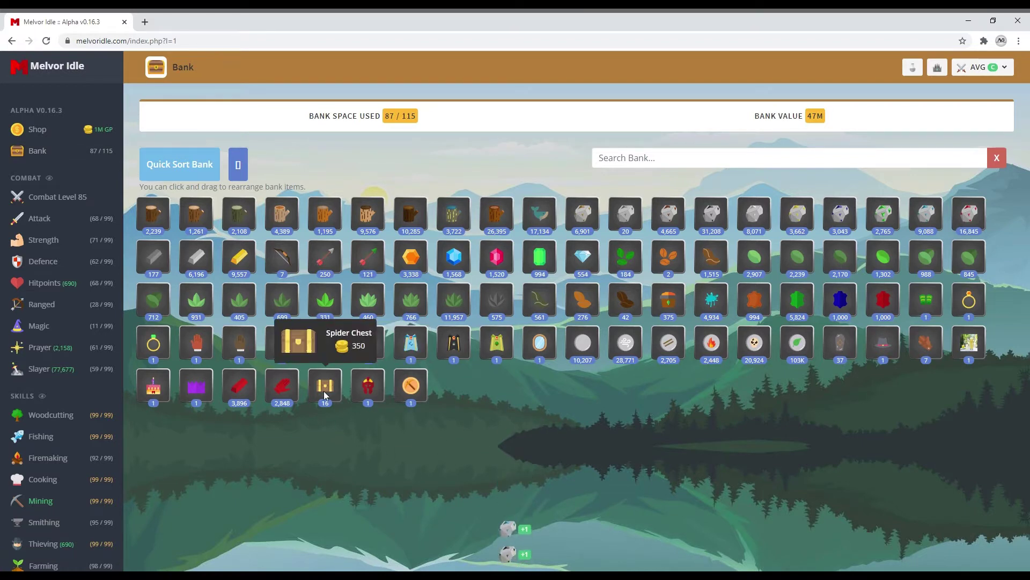
pyautogui.moveTo(325, 386)
pyautogui.click(328, 390)
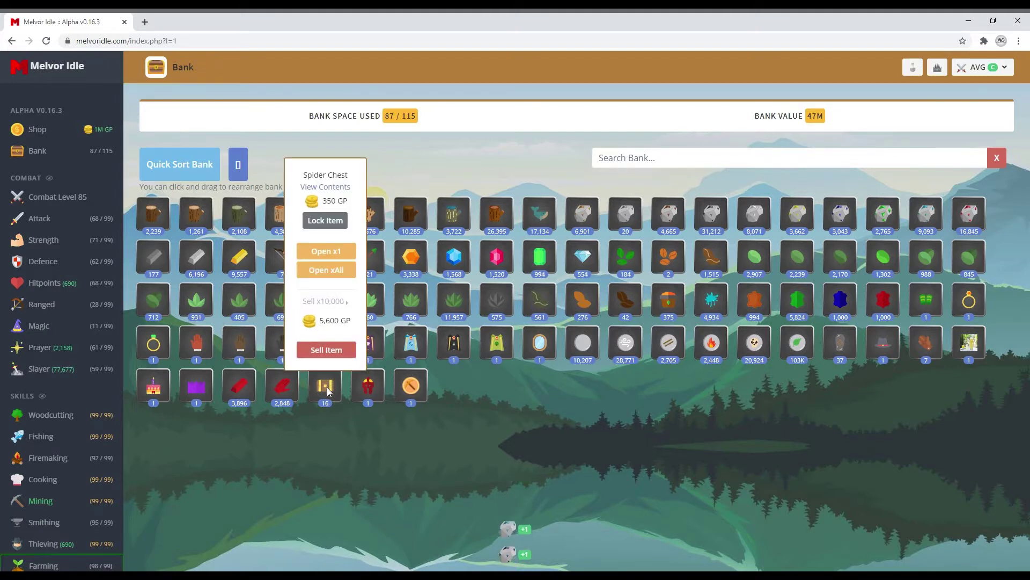
pyautogui.click(334, 271)
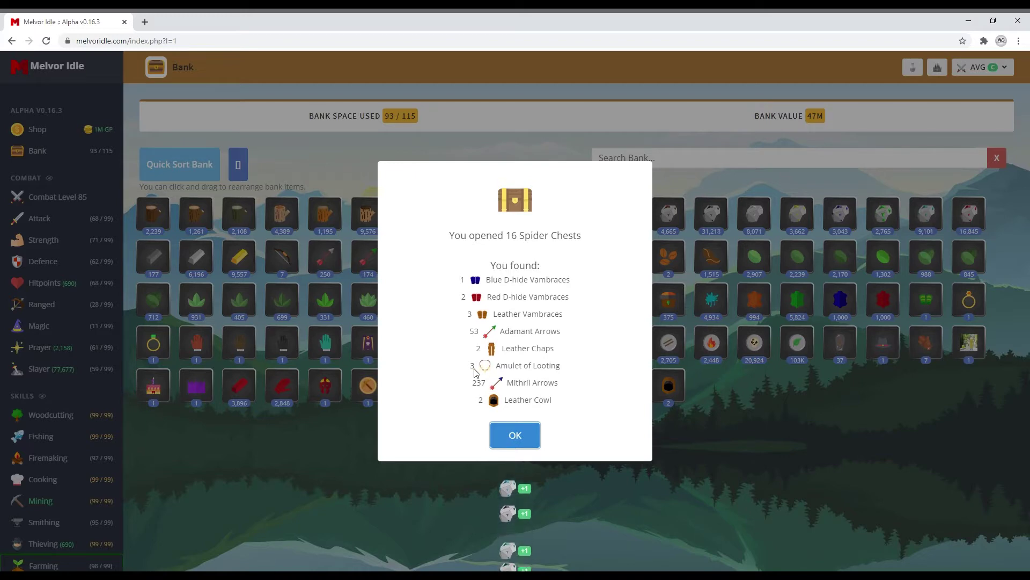
pyautogui.click(515, 435)
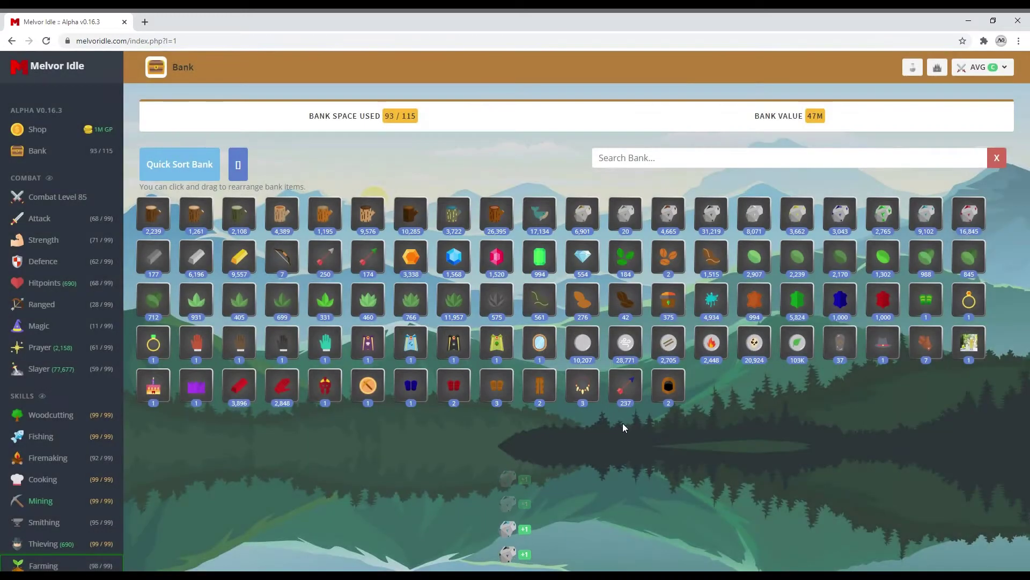
pyautogui.moveTo(368, 386)
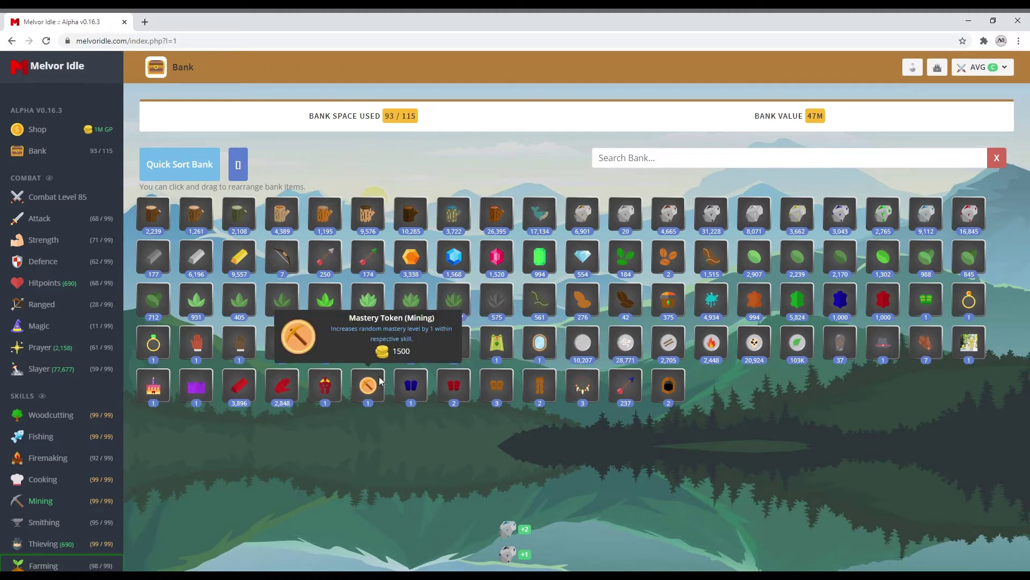
# - Claim the Mining Mastery Token from the bank
pyautogui.click(372, 385)
pyautogui.click(370, 271)
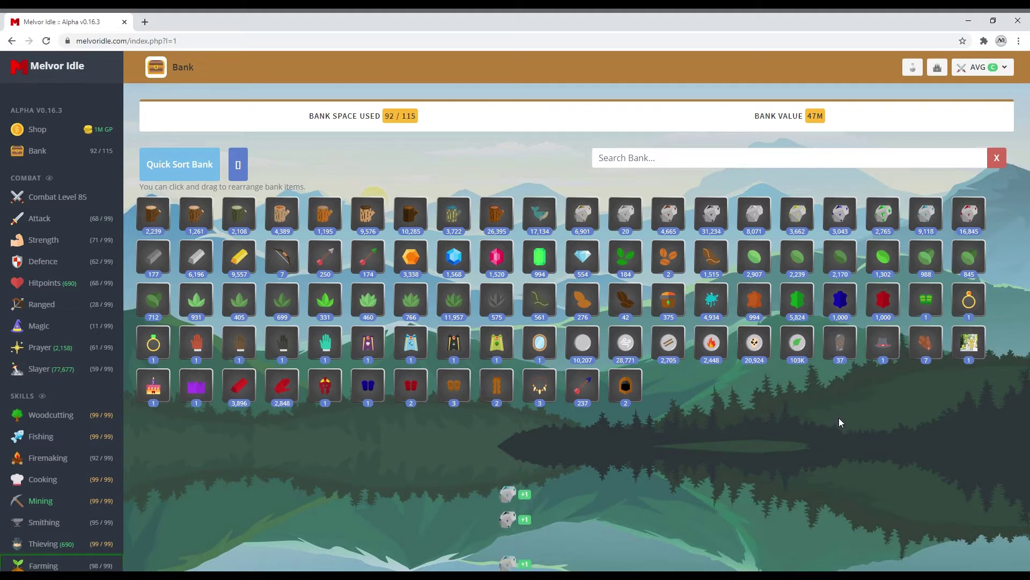
# - Equip the Dragon Helmet and Dragon Gloves from the bank
pyautogui.click(56, 225)
pyautogui.scroll(-2, 290, 293)
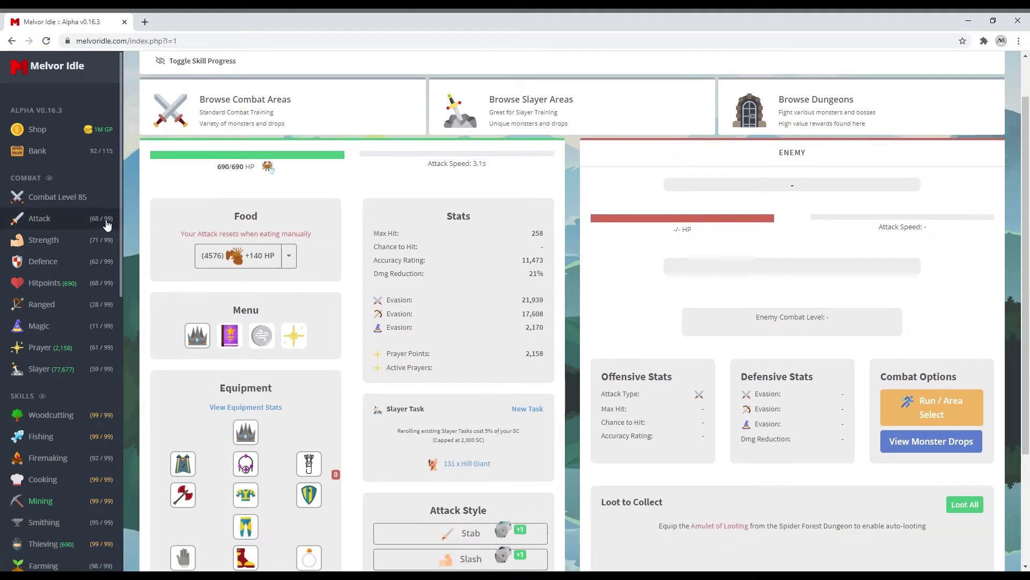
pyautogui.click(105, 151)
pyautogui.click(325, 386)
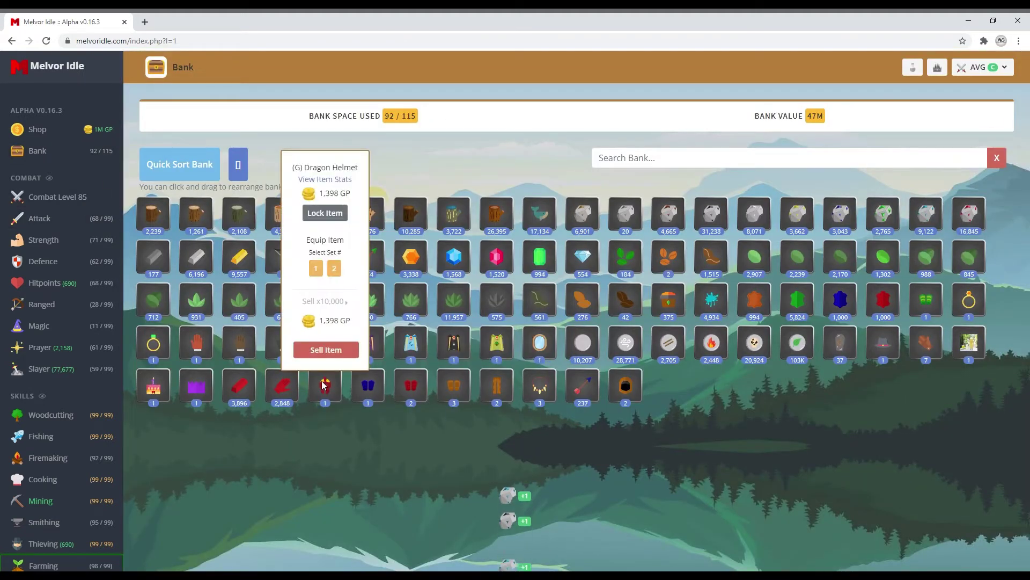
pyautogui.click(316, 271)
pyautogui.moveTo(325, 386)
pyautogui.click(282, 387)
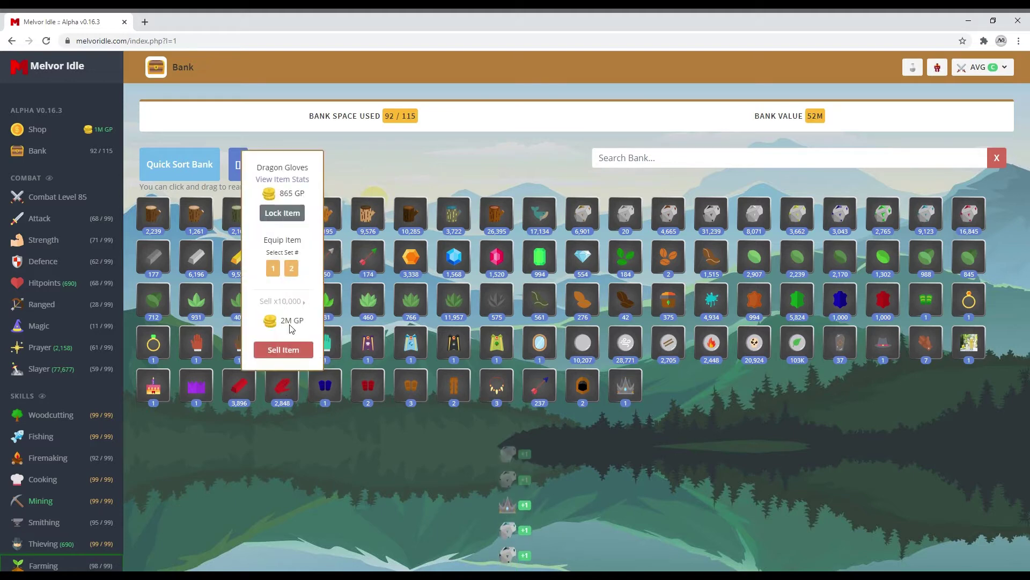
pyautogui.click(273, 269)
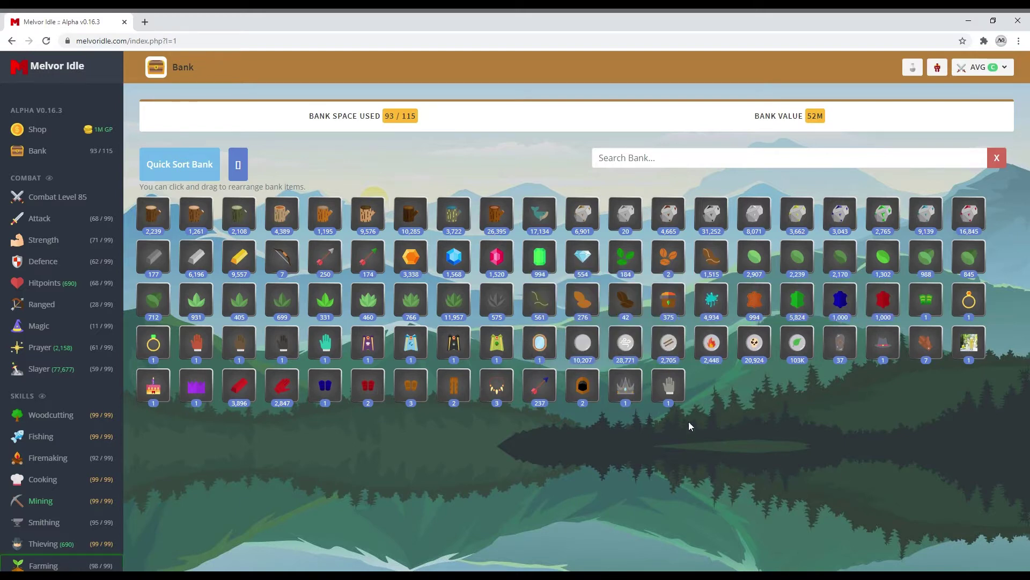
# - Return to the combat page to check gear and list the slayer areas
pyautogui.click(42, 239)
pyautogui.scroll(-3, 427, 359)
pyautogui.scroll(-1, 426, 358)
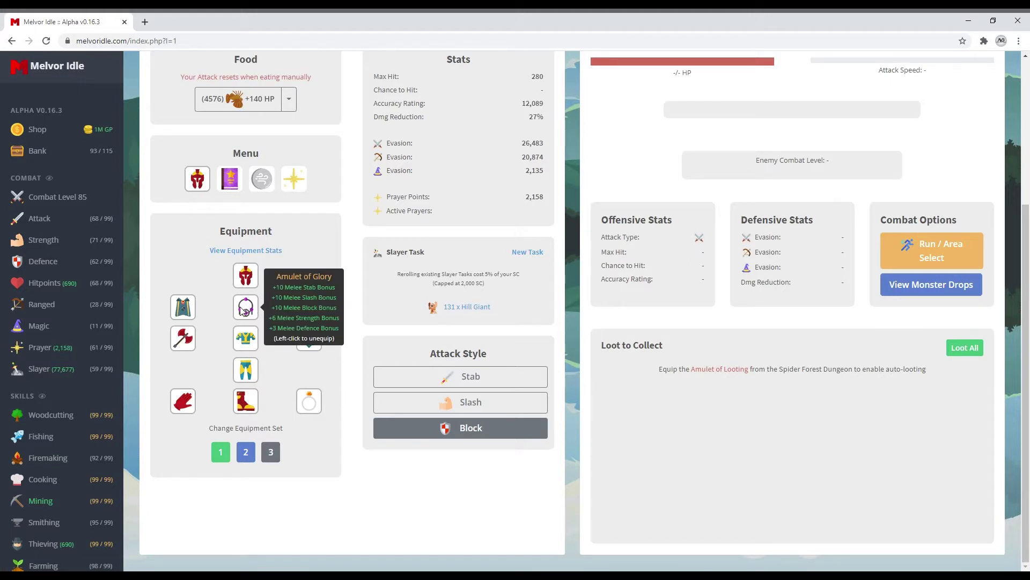
pyautogui.moveTo(183, 337)
pyautogui.scroll(2, 362, 346)
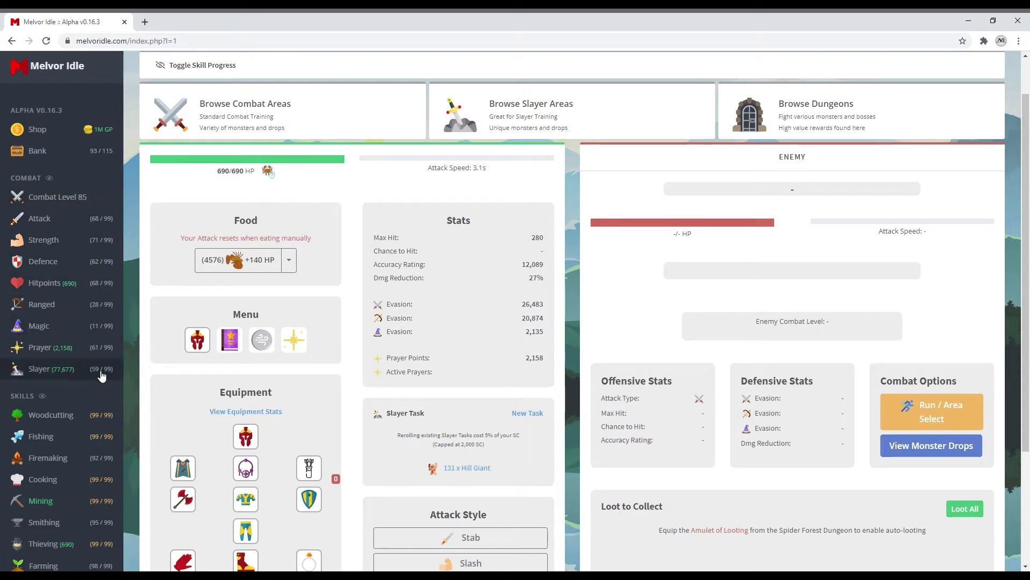
pyautogui.scroll(1, 531, 185)
pyautogui.click(547, 161)
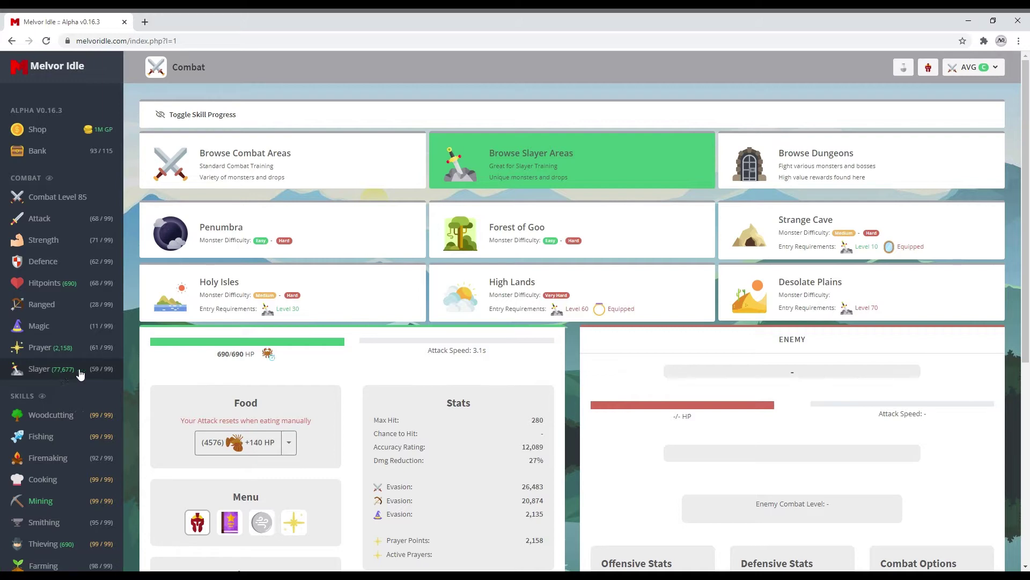
# - View Slayer Equipment in the shop, then expand the Completion Log categories
pyautogui.click(54, 132)
pyautogui.scroll(-3, 363, 266)
pyautogui.scroll(-2, 403, 287)
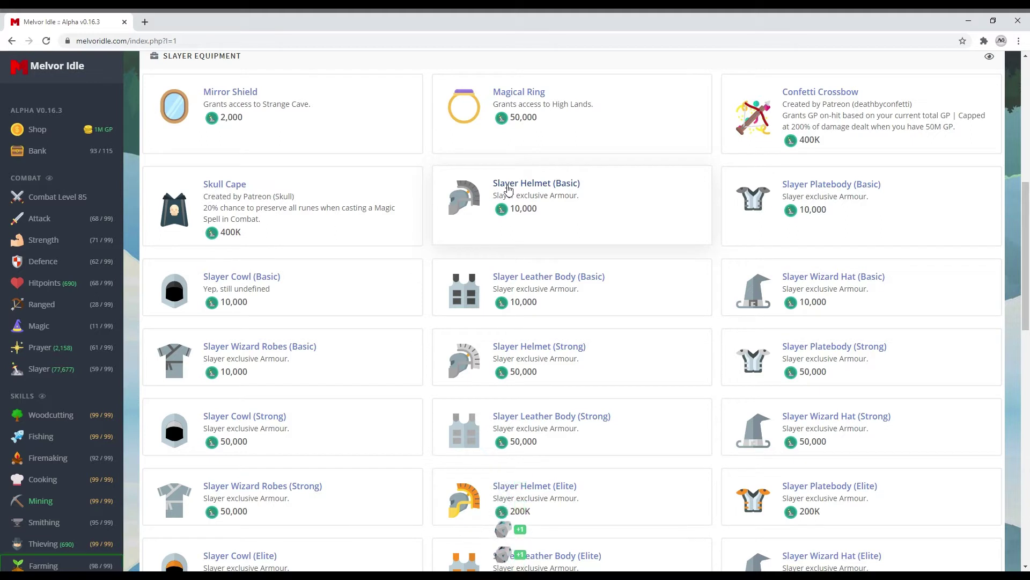
pyautogui.scroll(-3, 49, 334)
pyautogui.scroll(-2, 65, 330)
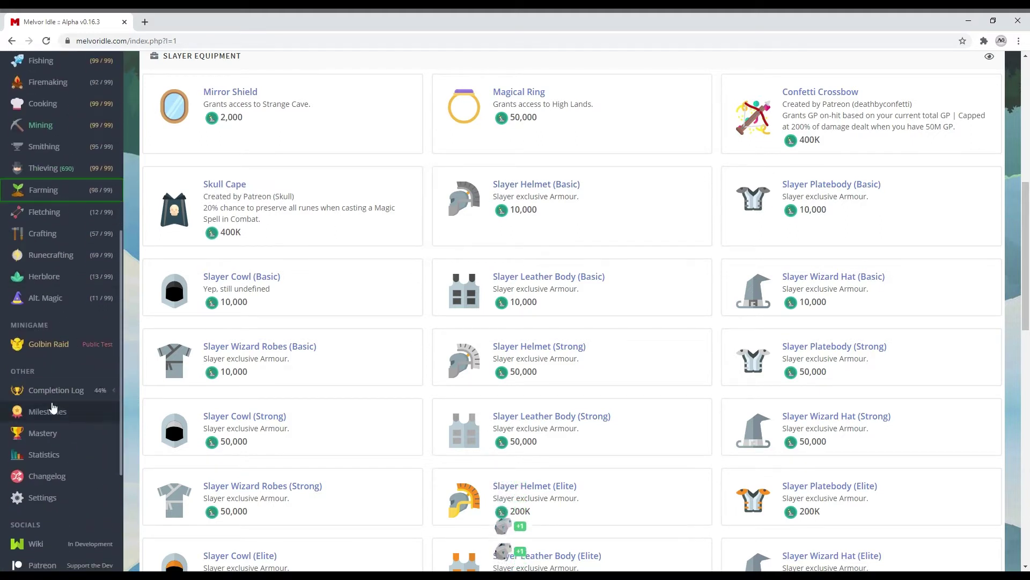
pyautogui.click(65, 391)
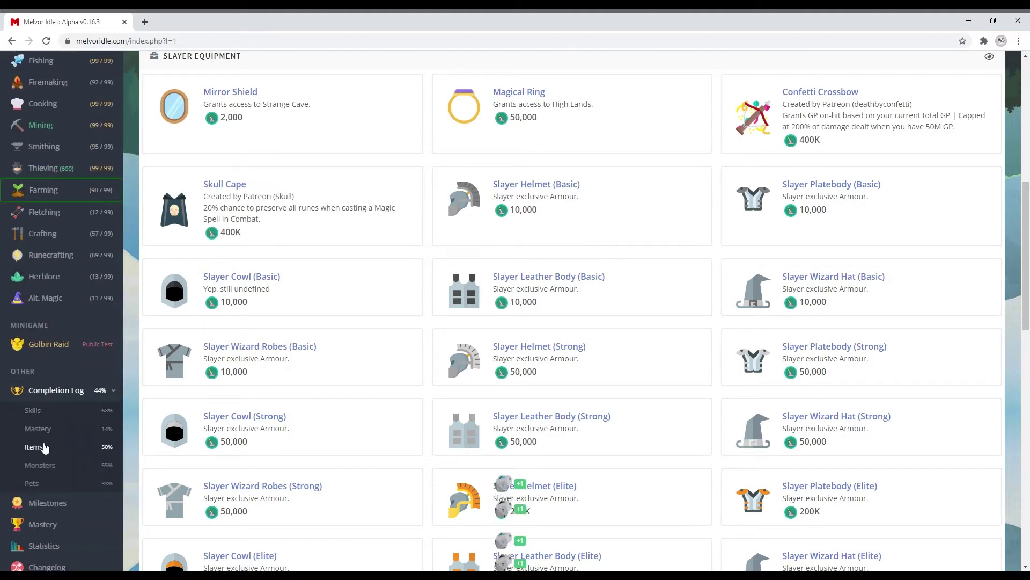
# - Open the Items section of the Completion Log
pyautogui.click(44, 445)
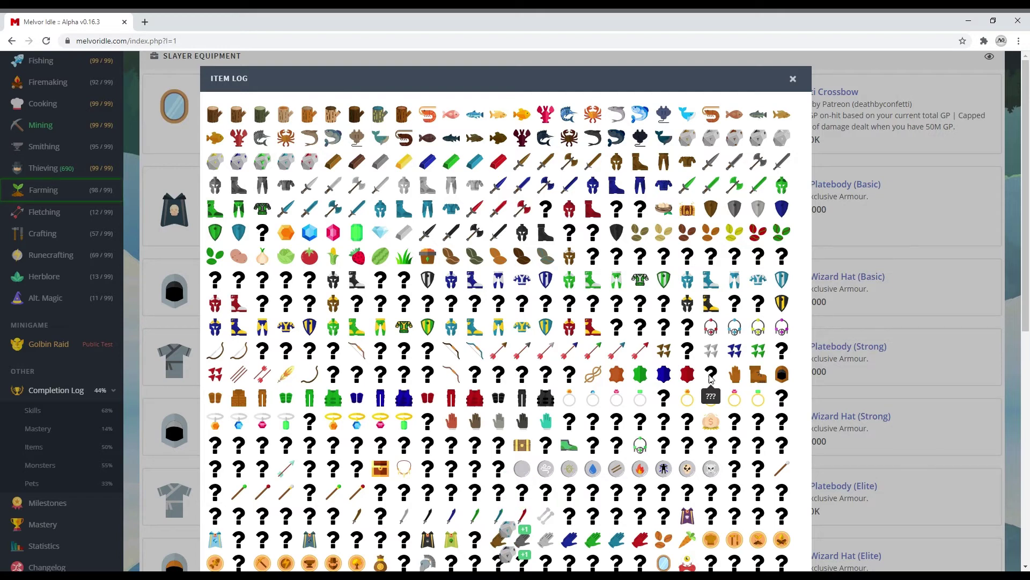
pyautogui.scroll(-2, 512, 272)
pyautogui.scroll(-2, 513, 272)
pyautogui.scroll(-2, 460, 252)
pyautogui.scroll(-1, 459, 252)
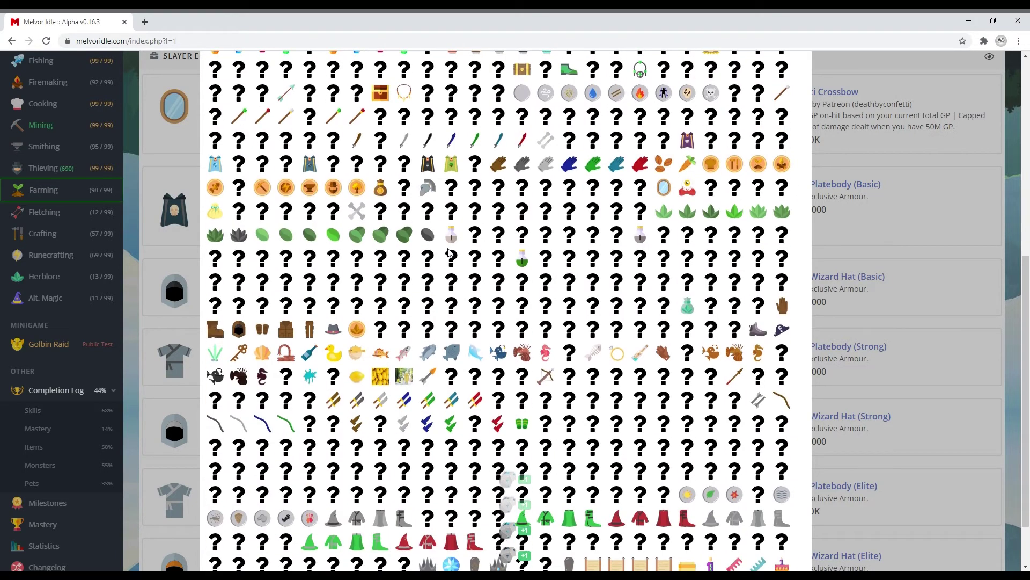
pyautogui.scroll(-1, 460, 252)
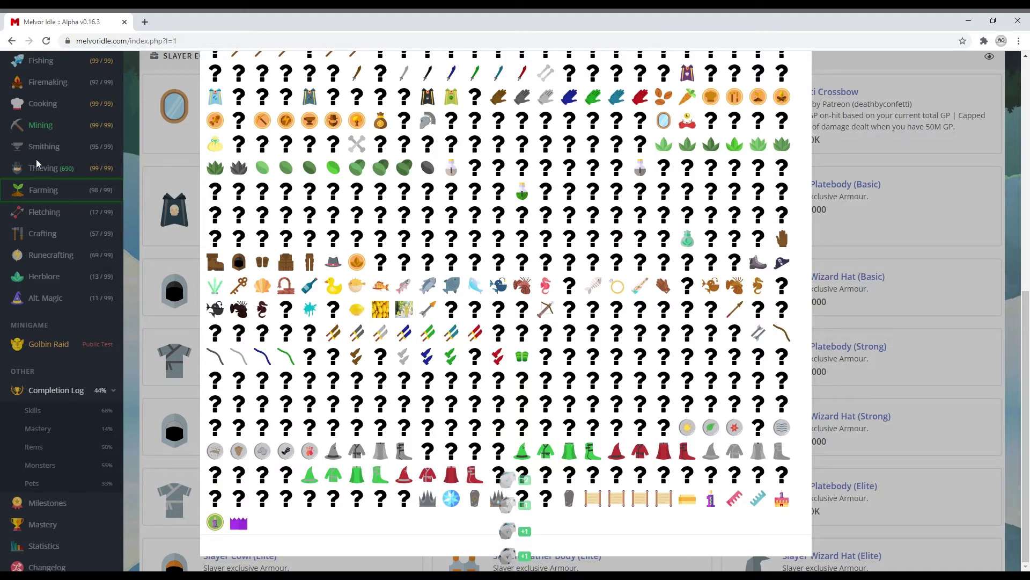
# - Close the Item Log after scrolling to its end, returning to the shop
pyautogui.click(53, 188)
pyautogui.scroll(1, 311, 248)
pyautogui.scroll(4, 311, 248)
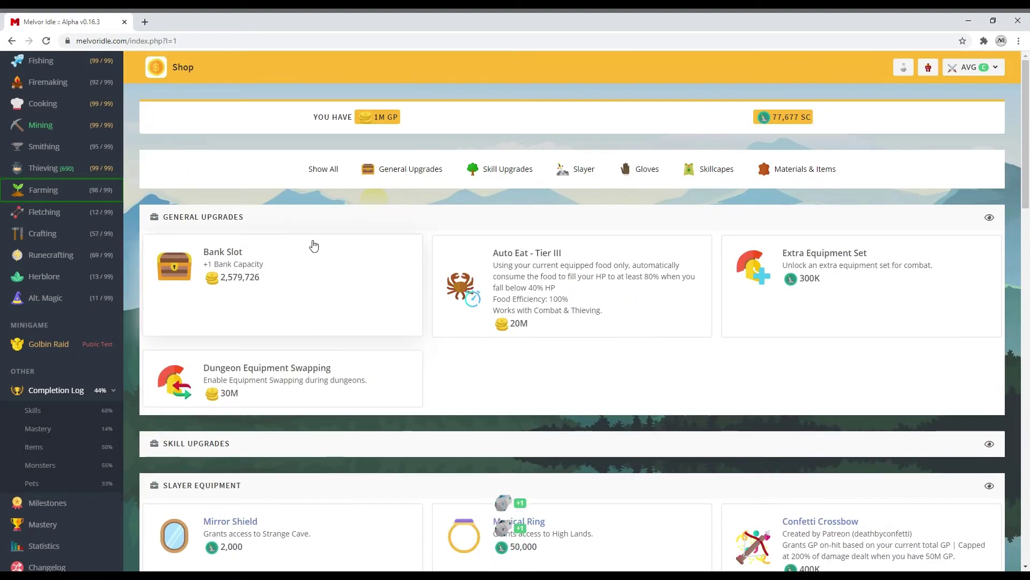
# - Harvest the allotments, apply Weird Gloop, and replant them all with Carrot Seeds
pyautogui.click(44, 190)
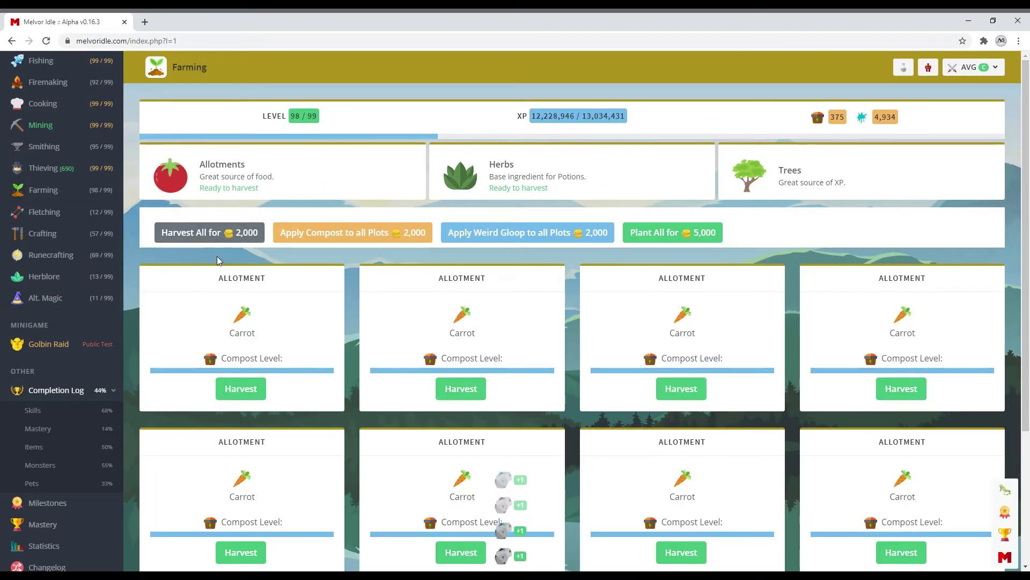
pyautogui.click(234, 234)
pyautogui.click(483, 233)
pyautogui.click(668, 234)
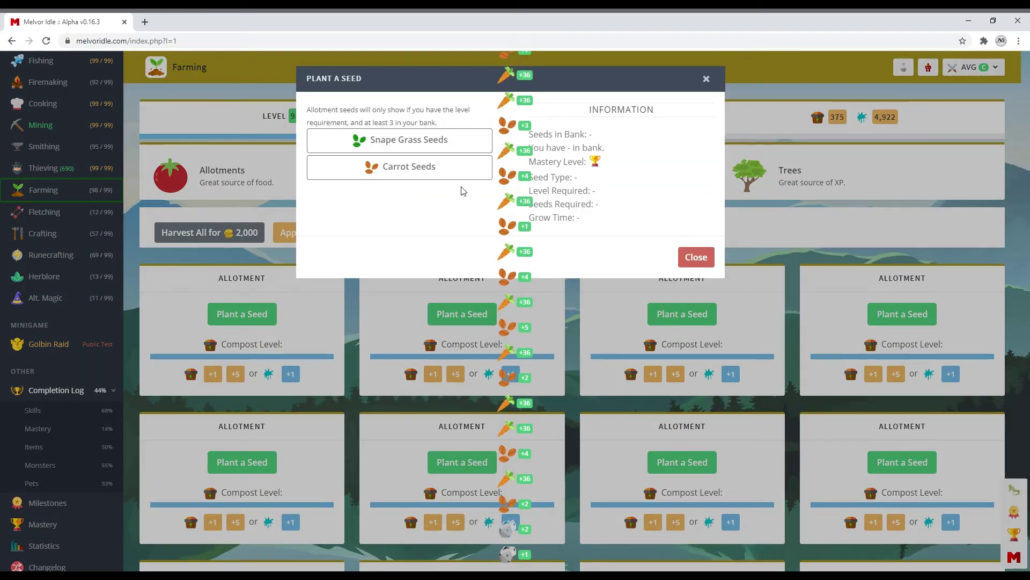
pyautogui.click(435, 169)
pyautogui.click(550, 233)
# - Harvest the herb plots, apply Weird Gloop, and plant Pigtayle Seeds in all
pyautogui.click(527, 186)
pyautogui.click(208, 233)
pyautogui.click(523, 233)
pyautogui.click(672, 232)
pyautogui.click(404, 300)
pyautogui.click(551, 235)
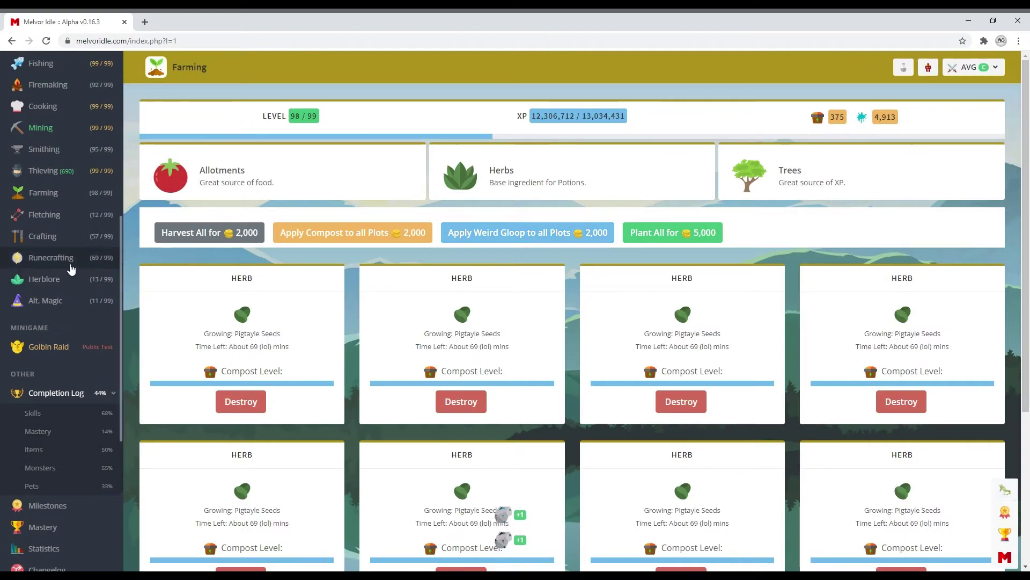
pyautogui.scroll(2, 73, 261)
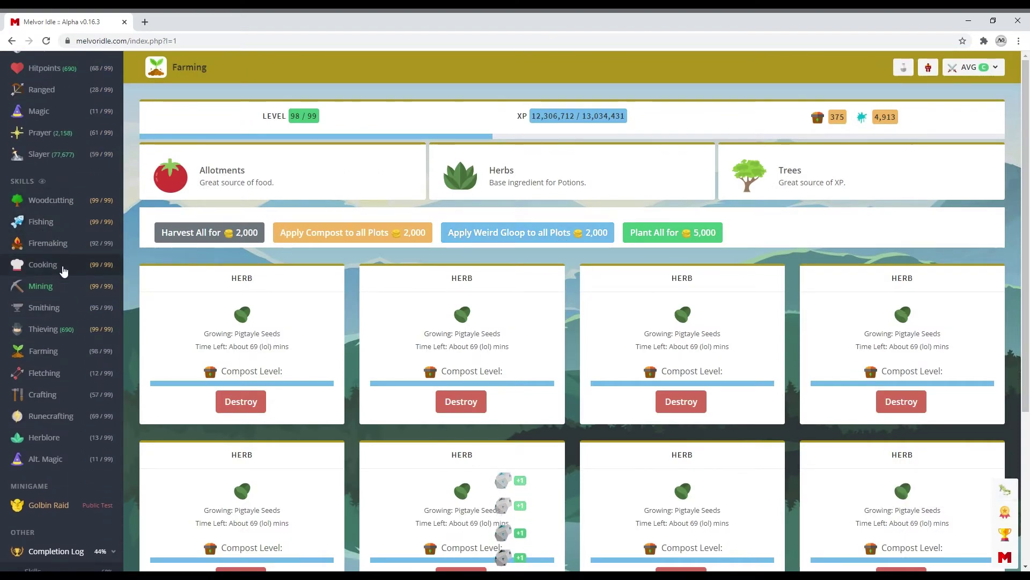
# - Go to the level 99 Cooking page from the sidebar
pyautogui.click(63, 270)
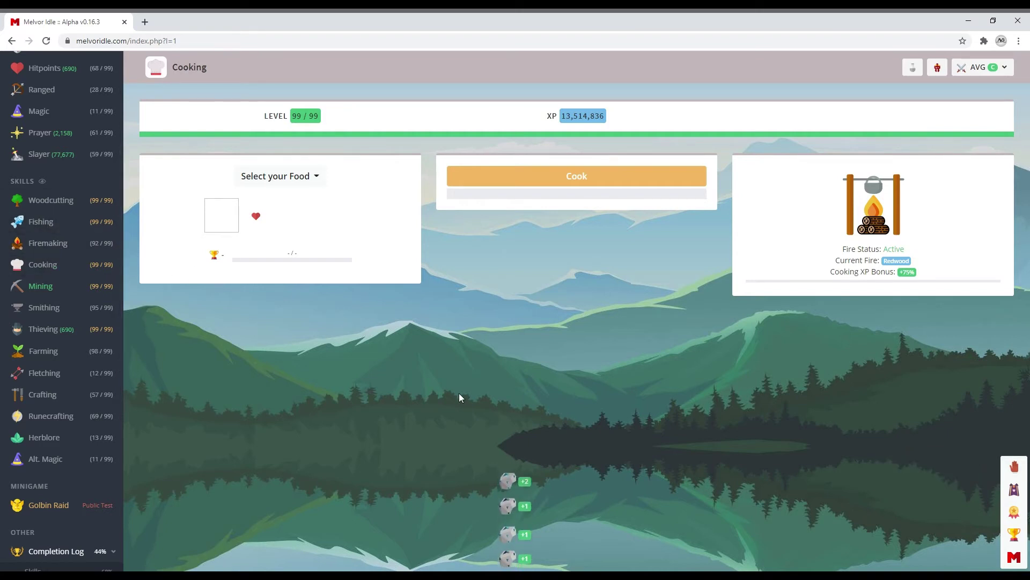
# - Start burning Redwood Logs in Firemaking and light a bonfire
pyautogui.click(49, 243)
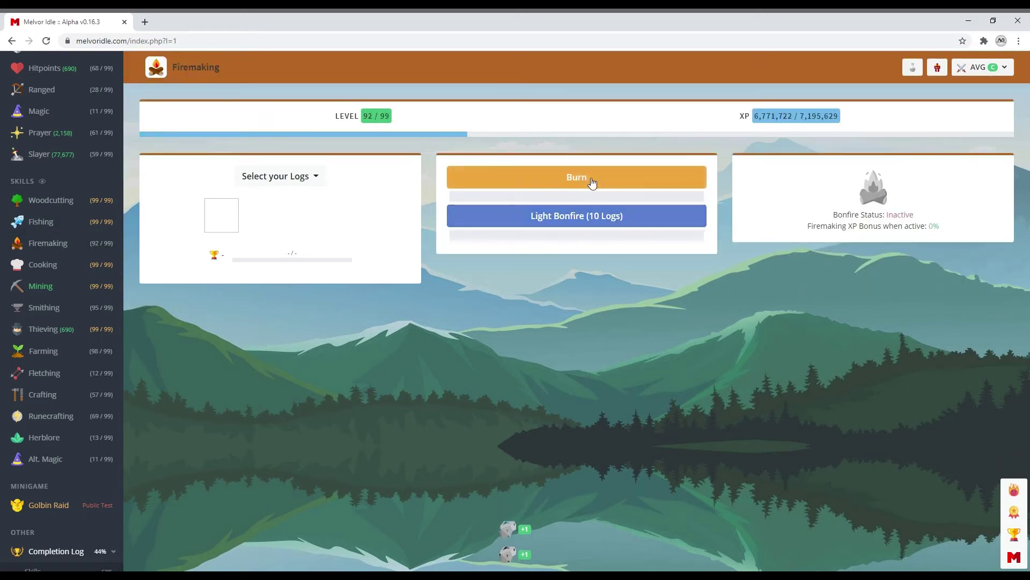
pyautogui.click(278, 176)
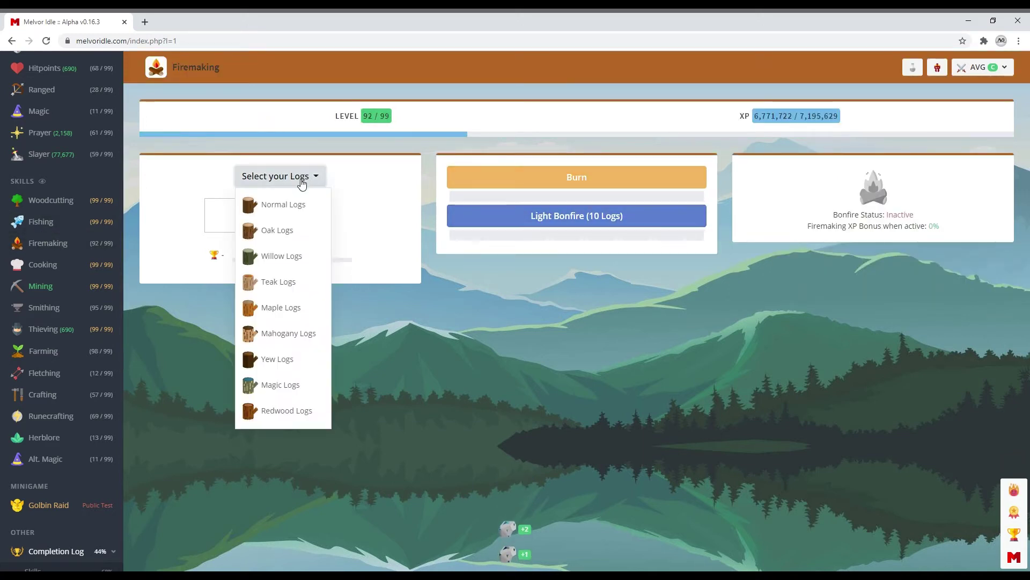
pyautogui.click(286, 411)
pyautogui.click(577, 177)
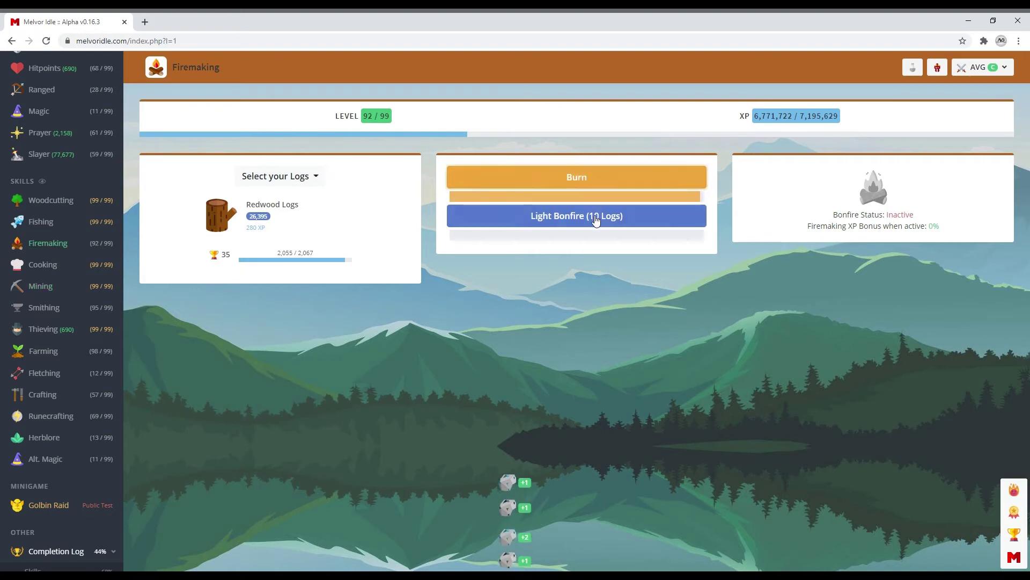
pyautogui.click(577, 216)
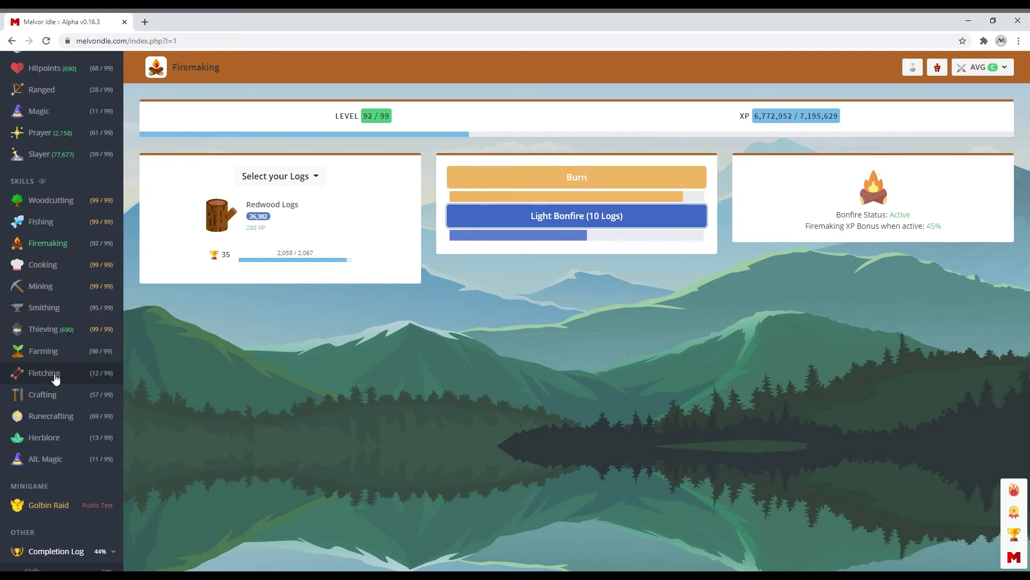
pyautogui.scroll(-2, 59, 373)
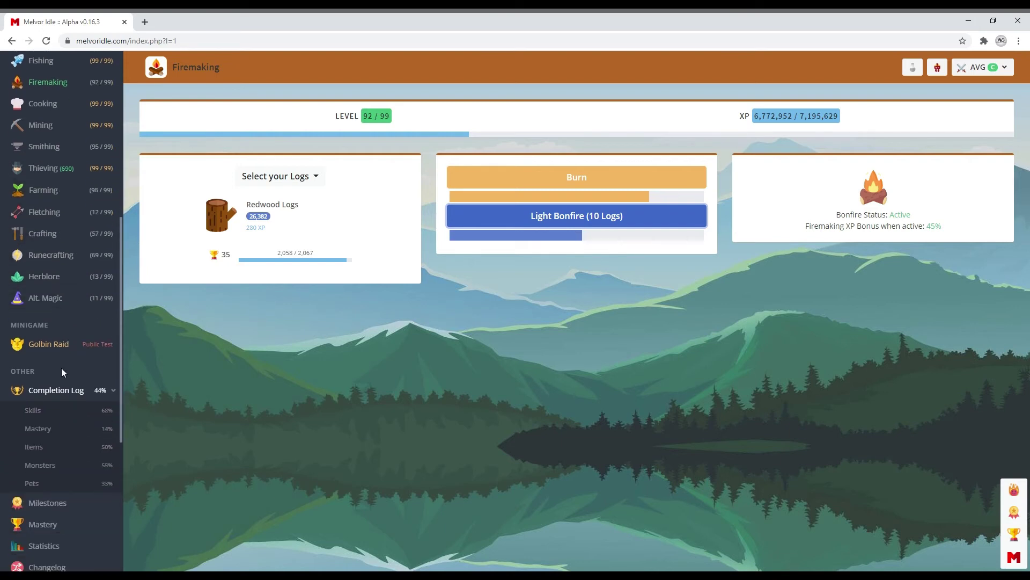
# - Go to the Golbin Raid page, then view and close the Pet Log and Monster Log
pyautogui.click(62, 354)
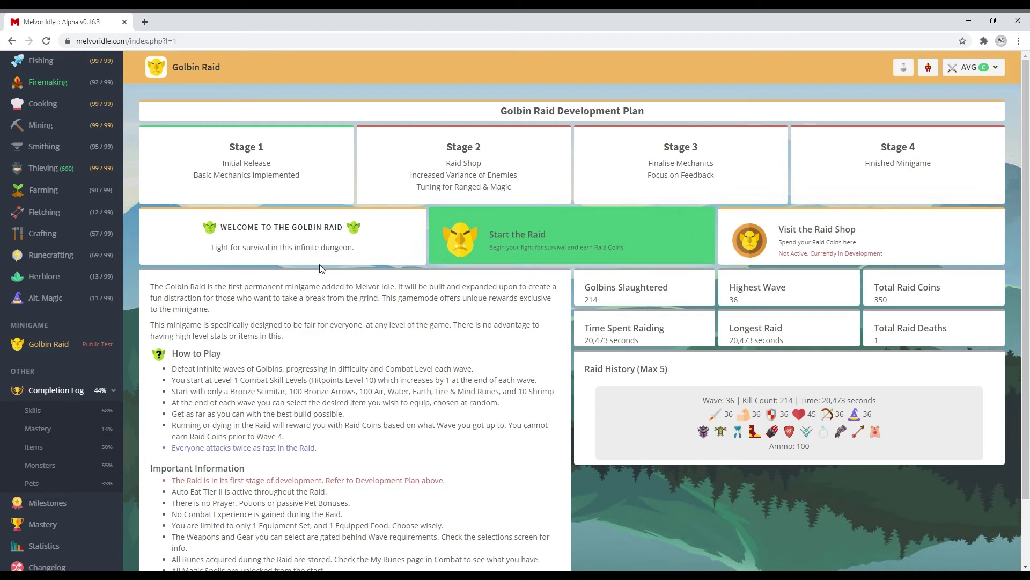
pyautogui.scroll(1, 40, 406)
pyautogui.scroll(-1, 45, 434)
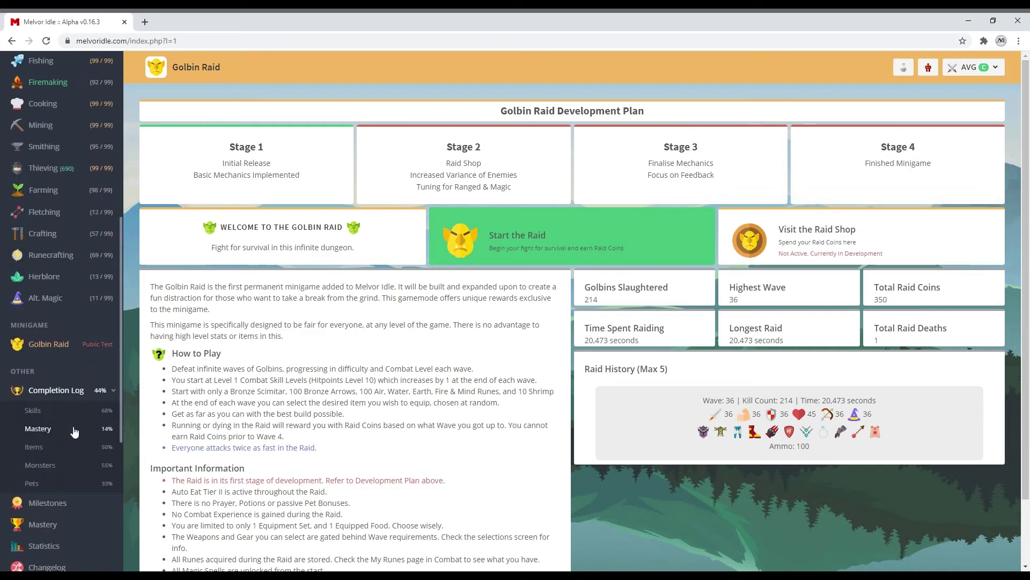
pyautogui.click(64, 484)
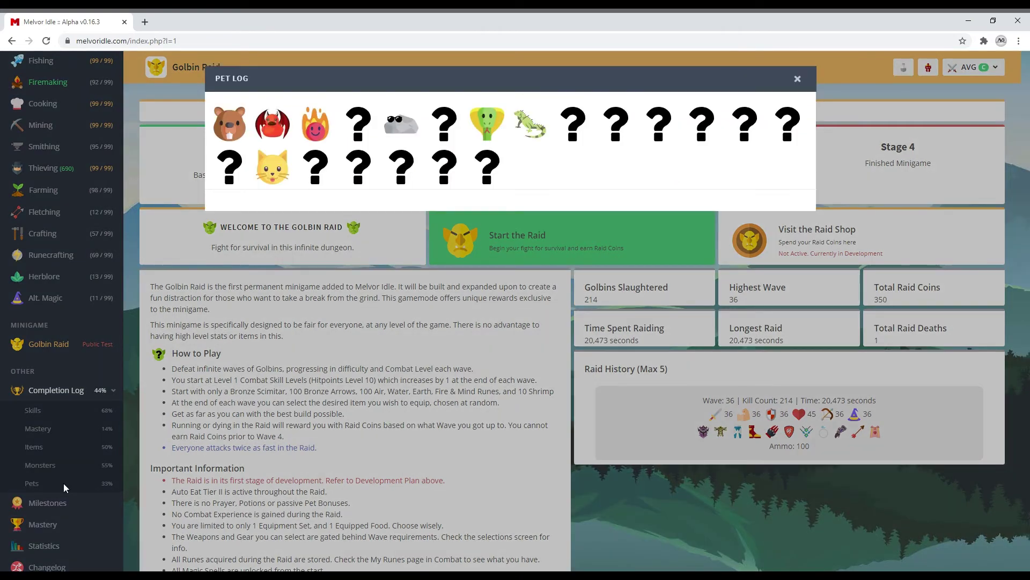
pyautogui.click(71, 469)
pyautogui.click(61, 467)
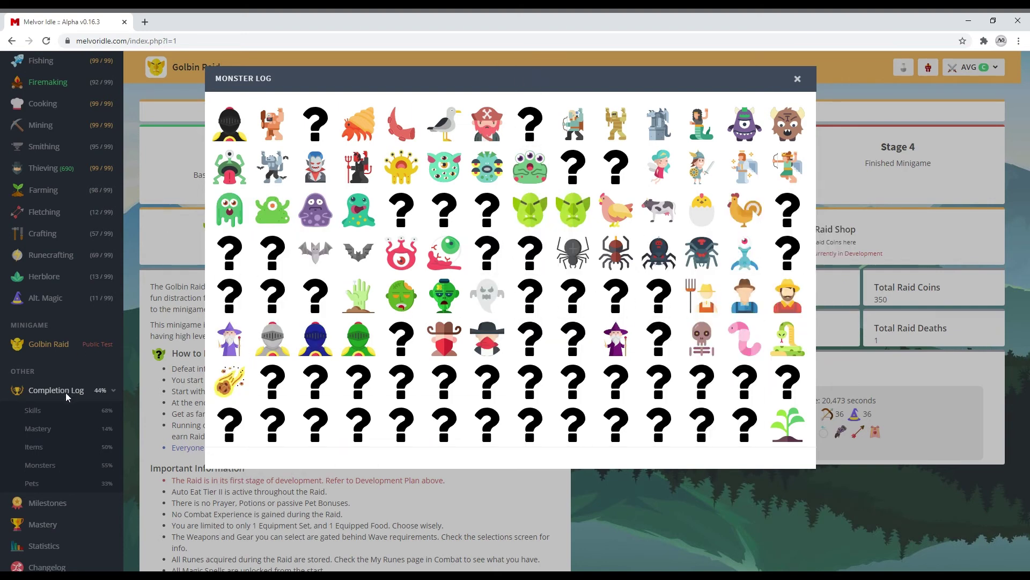
pyautogui.click(797, 78)
pyautogui.scroll(2, 86, 257)
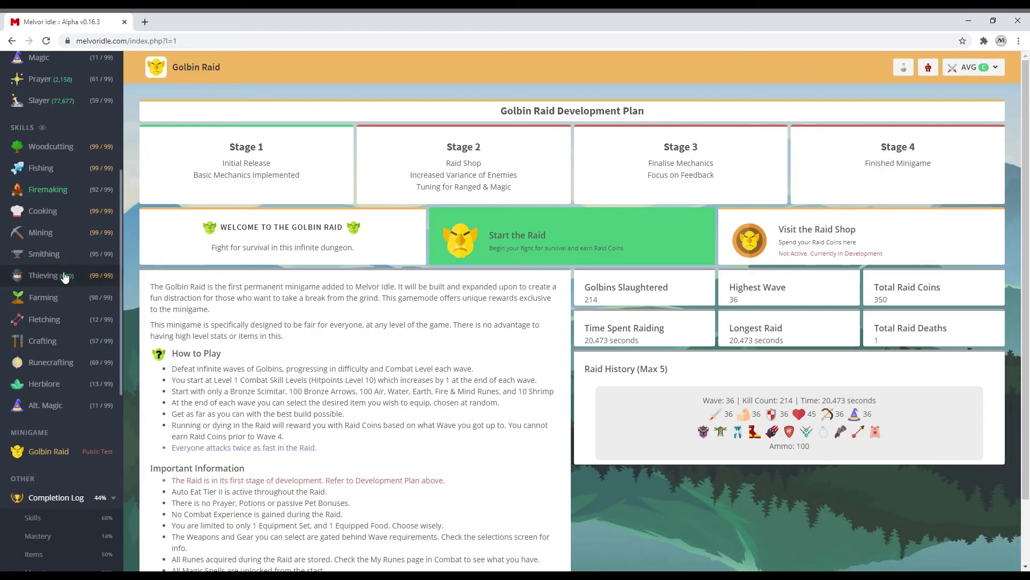
pyautogui.scroll(2, 51, 282)
pyautogui.scroll(1, 52, 299)
pyautogui.scroll(1, 57, 330)
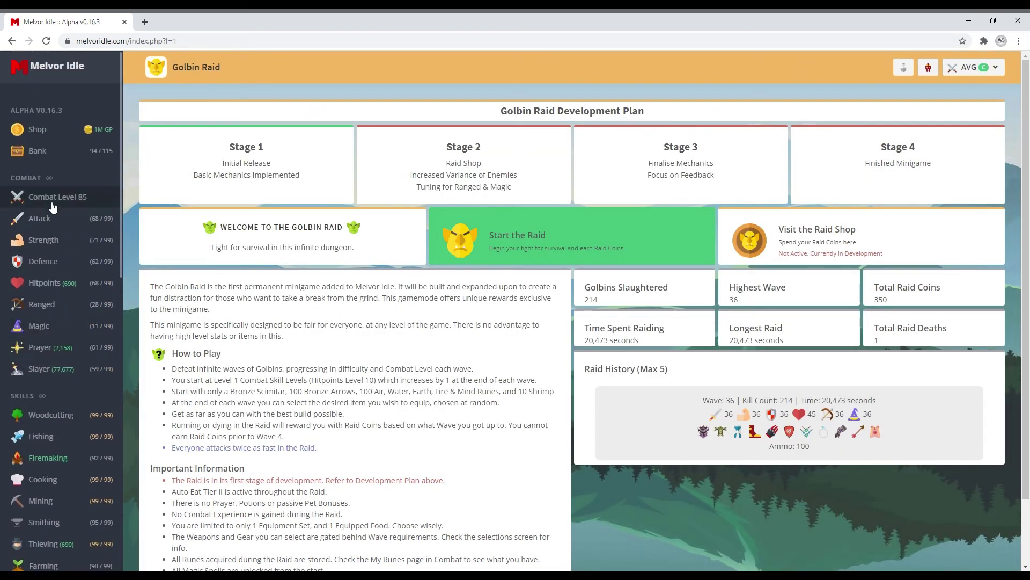
# - Switch back and forth between the bank and combat overview, ending on the bank
pyautogui.click(44, 154)
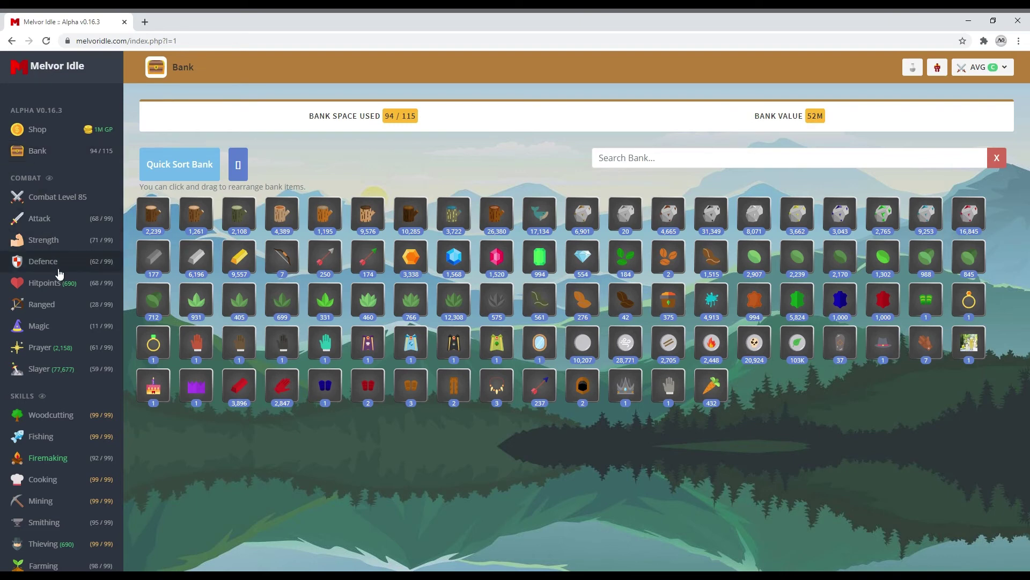
pyautogui.click(57, 221)
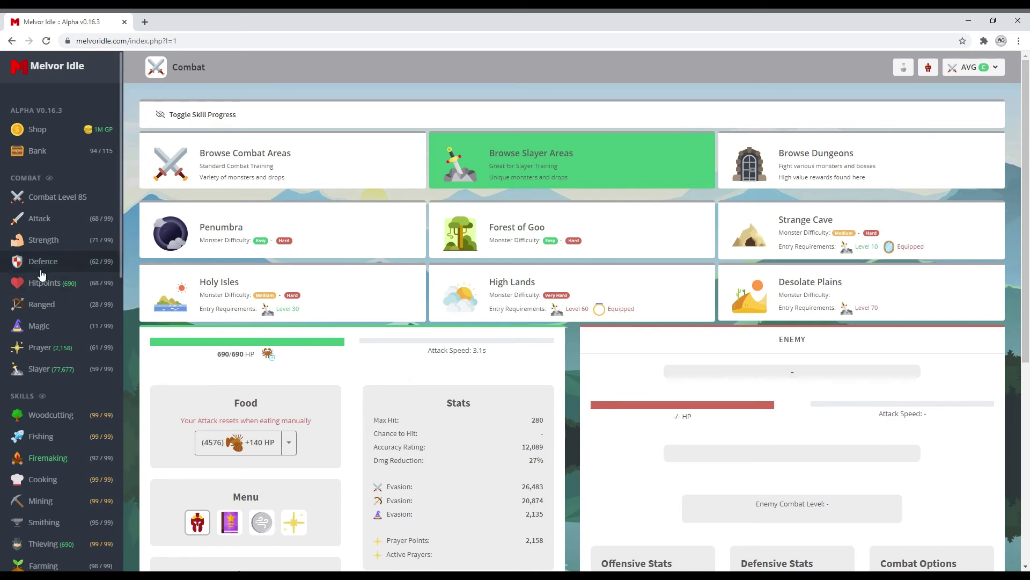
pyautogui.click(64, 156)
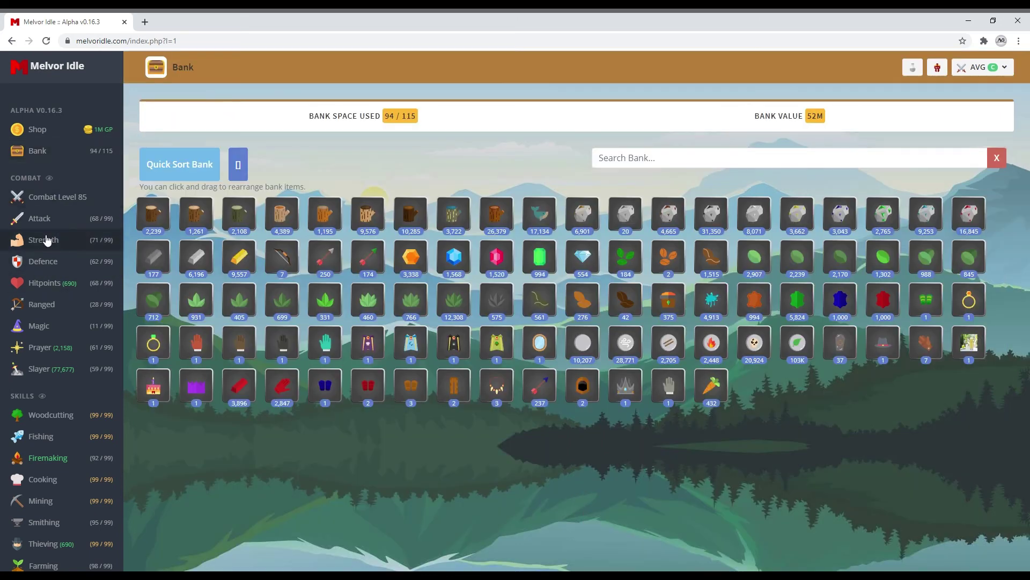
pyautogui.click(59, 219)
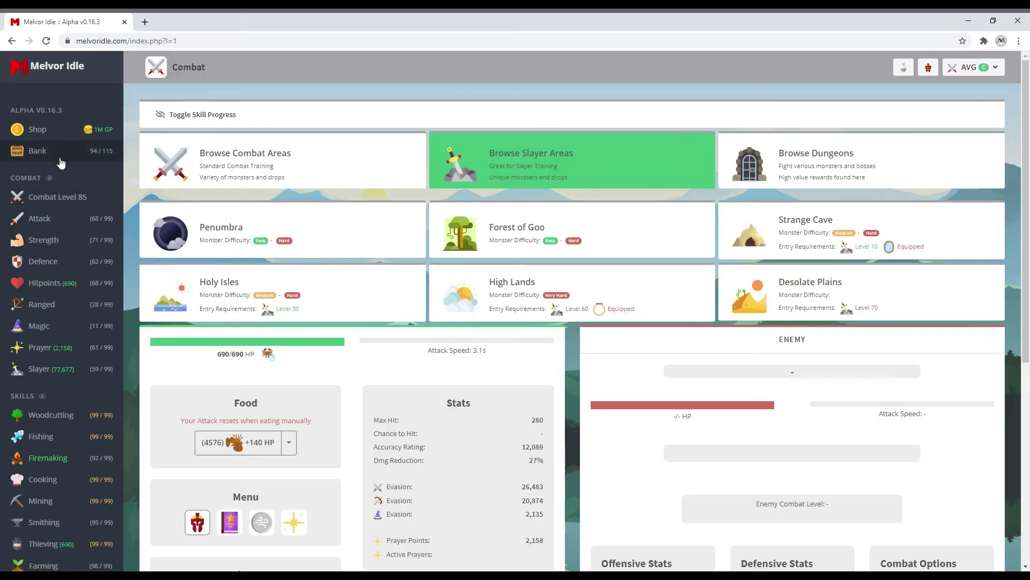
pyautogui.click(61, 157)
pyautogui.click(61, 222)
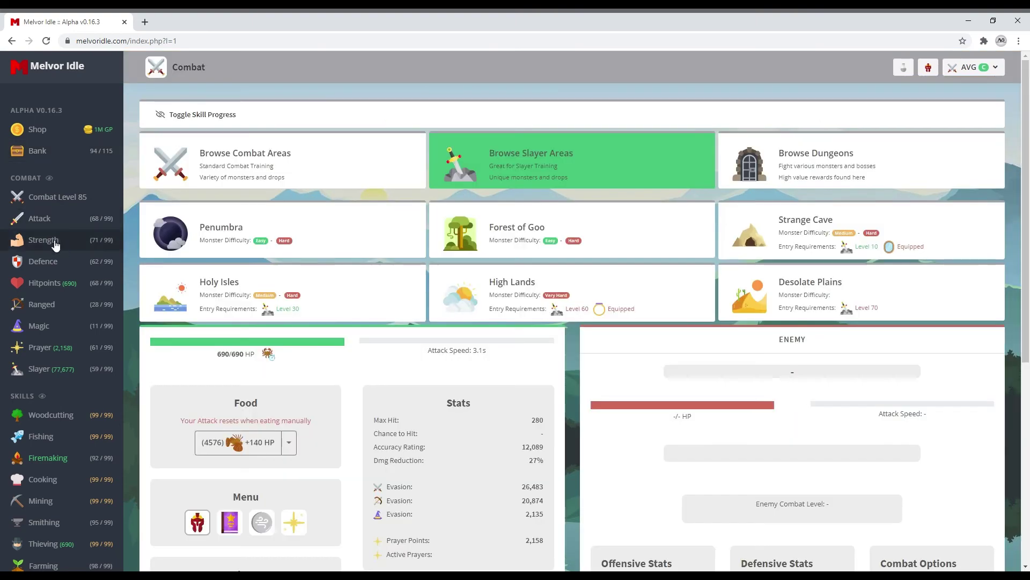
pyautogui.click(58, 159)
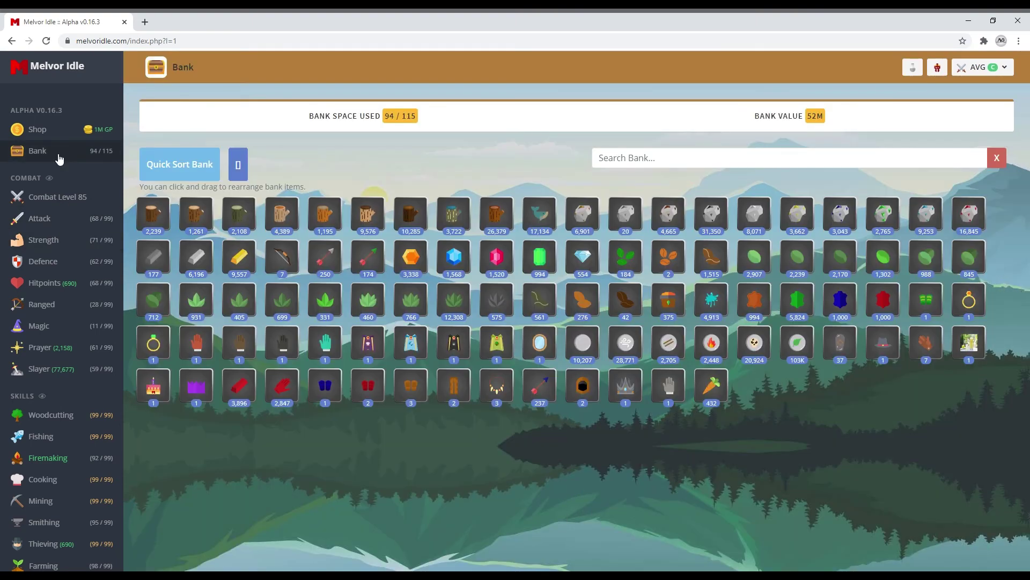
# - Sell all 432 Carrots from the bank for 12,096 GP
pyautogui.click(712, 390)
pyautogui.click(713, 351)
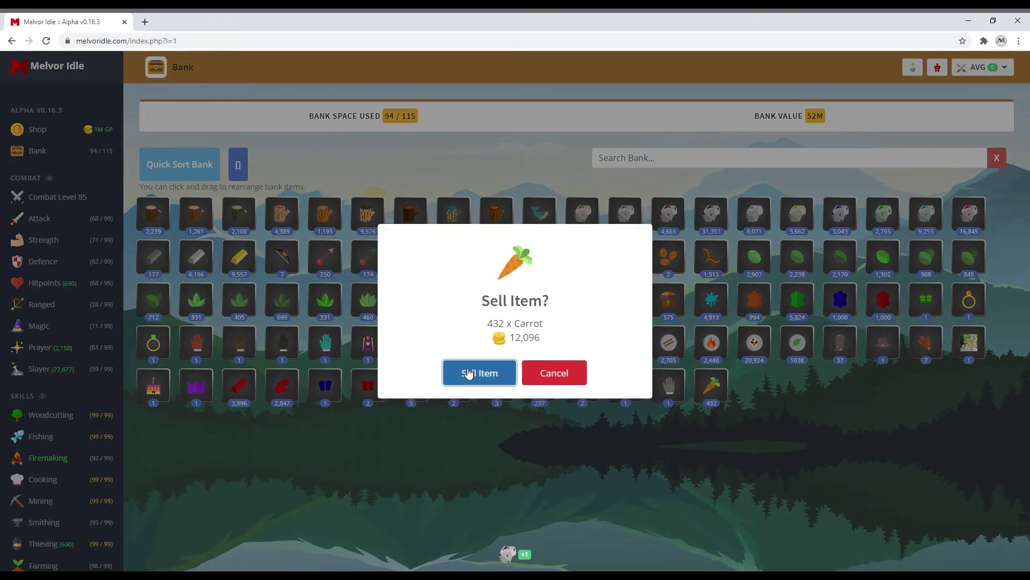
pyautogui.click(468, 373)
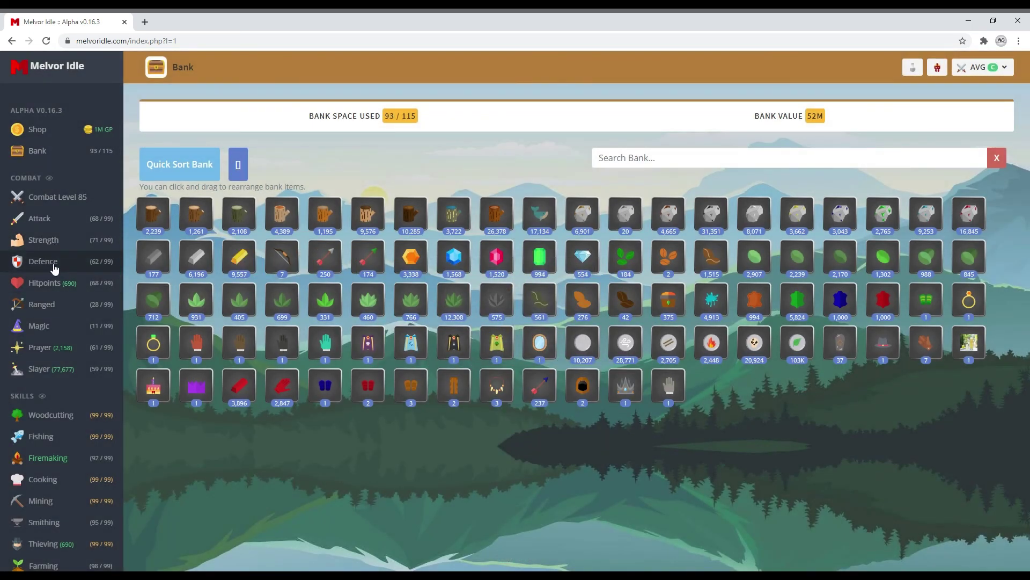
pyautogui.scroll(-2, 55, 266)
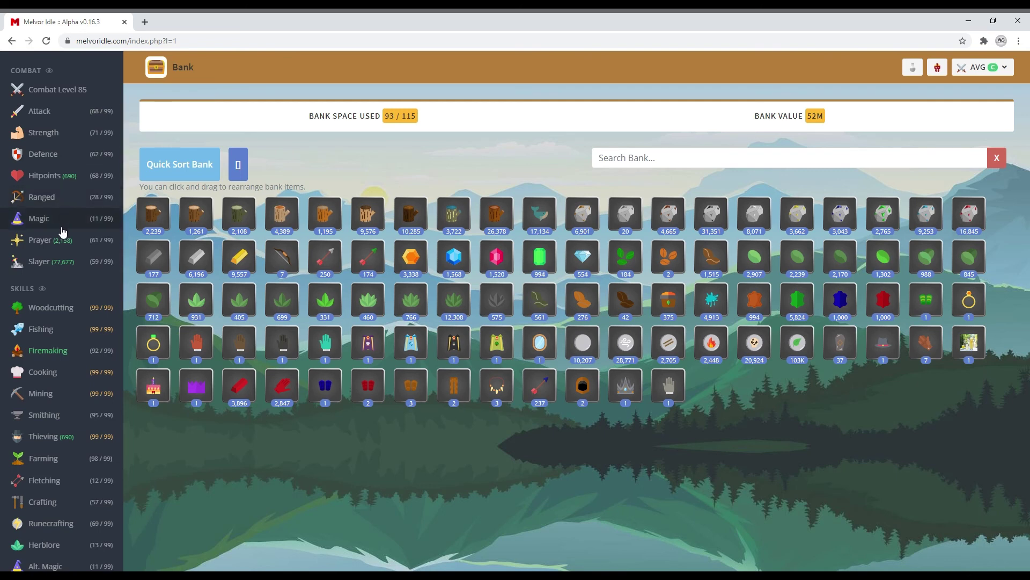
pyautogui.scroll(2, 62, 232)
pyautogui.scroll(-3, 62, 232)
pyautogui.scroll(-2, 63, 234)
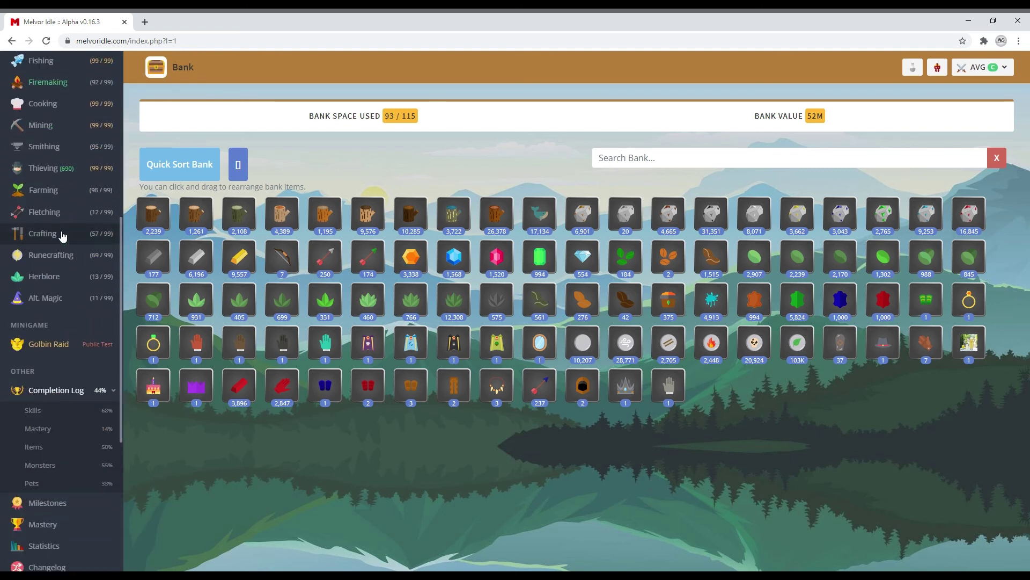
pyautogui.scroll(-3, 59, 232)
pyautogui.scroll(1, 60, 309)
pyautogui.scroll(2, 74, 297)
pyautogui.scroll(1, 74, 297)
pyautogui.scroll(2, 73, 299)
pyautogui.scroll(1, 70, 294)
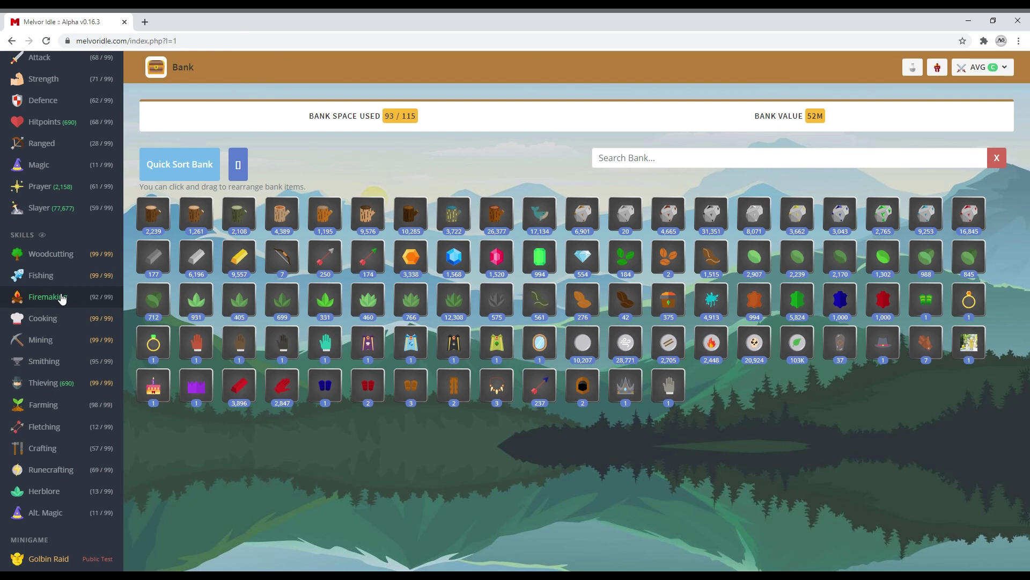
# - Visit the Smithing, Farming and Fletching skill pages
pyautogui.click(65, 364)
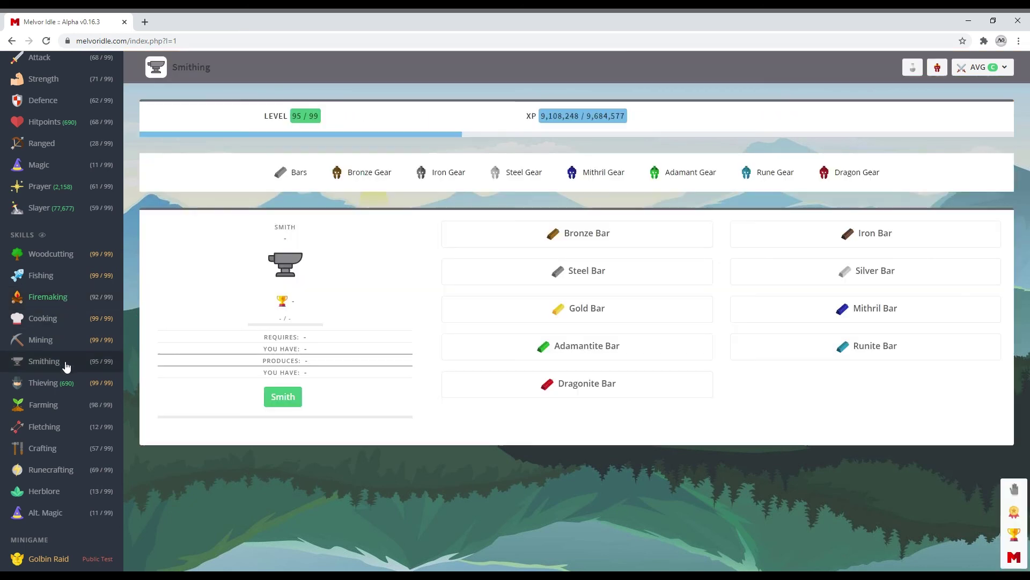
pyautogui.click(63, 411)
pyautogui.click(64, 428)
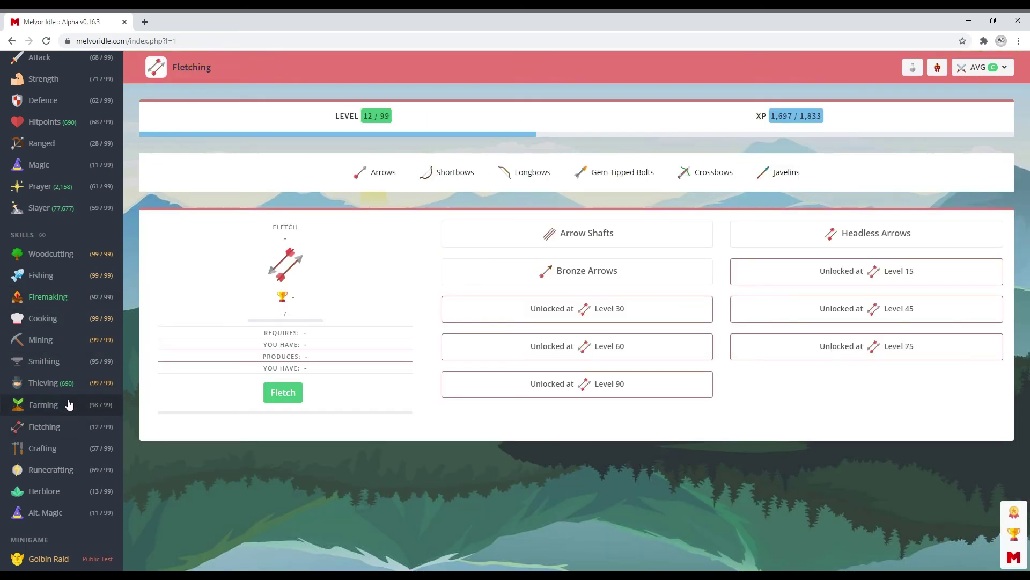
pyautogui.scroll(2, 71, 370)
# - On the combat overview, check the food list, show the combat prayers, then return to the bank
pyautogui.click(72, 239)
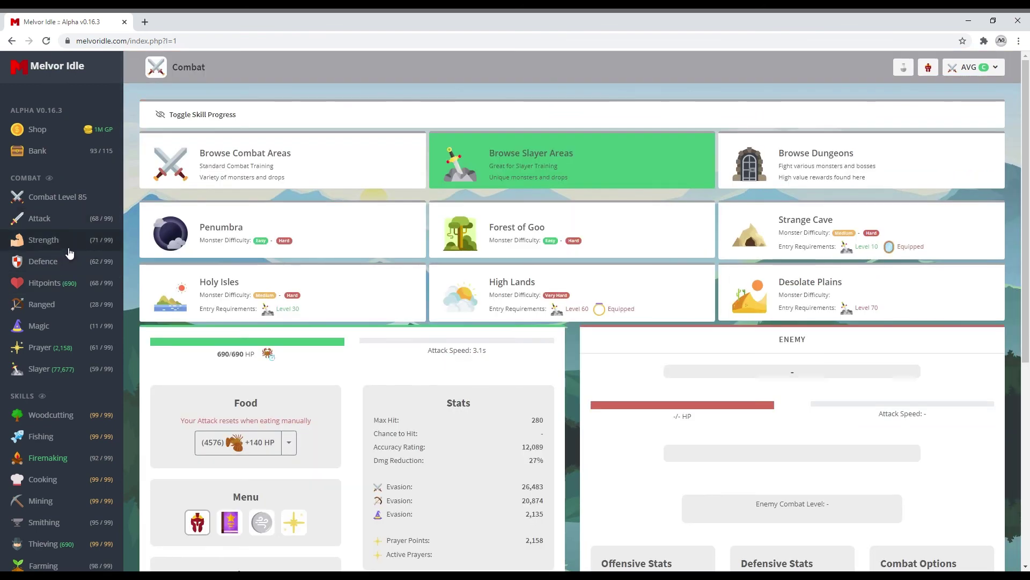
pyautogui.click(290, 443)
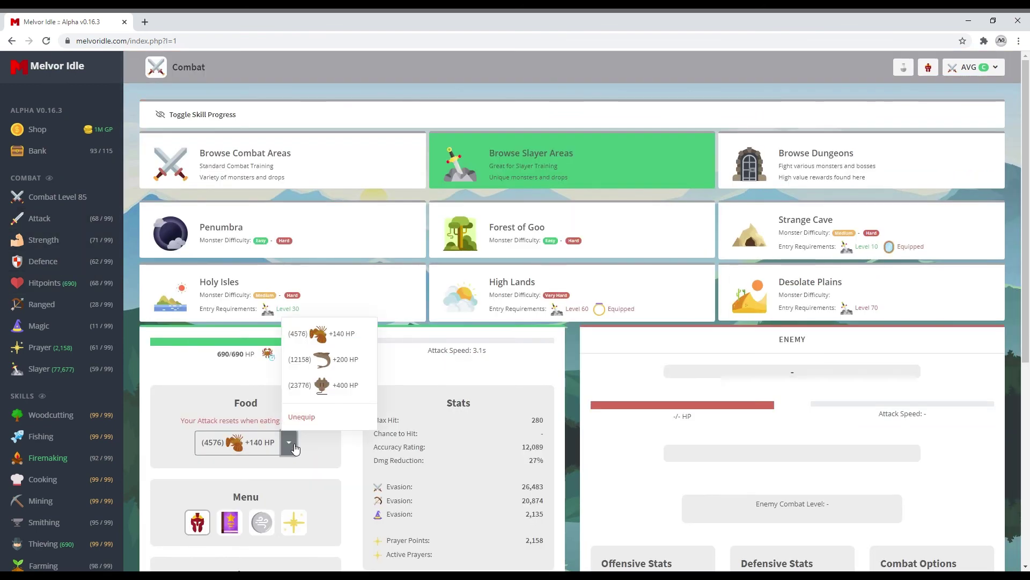
pyautogui.click(293, 445)
pyautogui.scroll(-1, 64, 295)
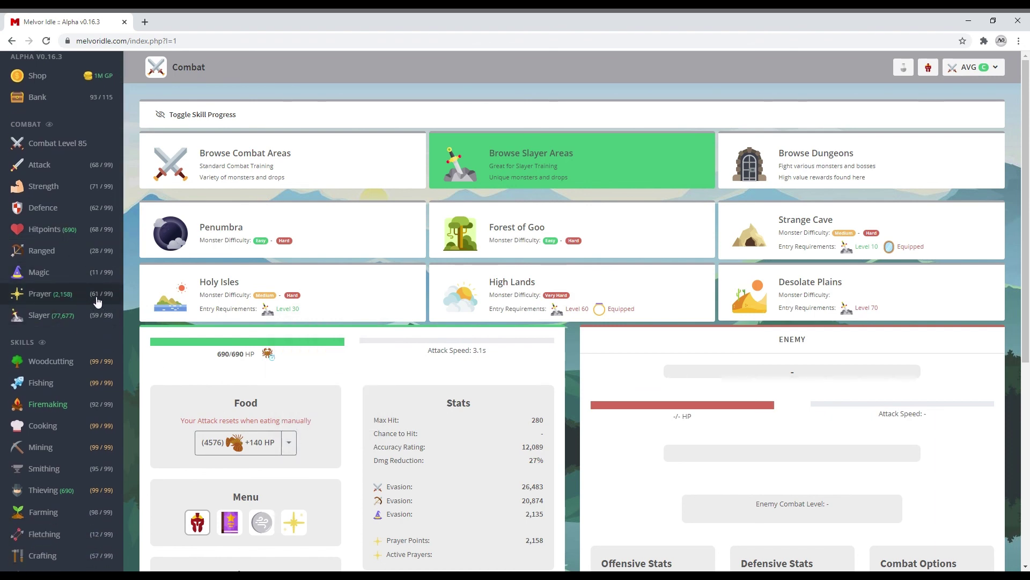
pyautogui.scroll(-2, 314, 458)
pyautogui.scroll(-1, 314, 458)
pyautogui.click(294, 307)
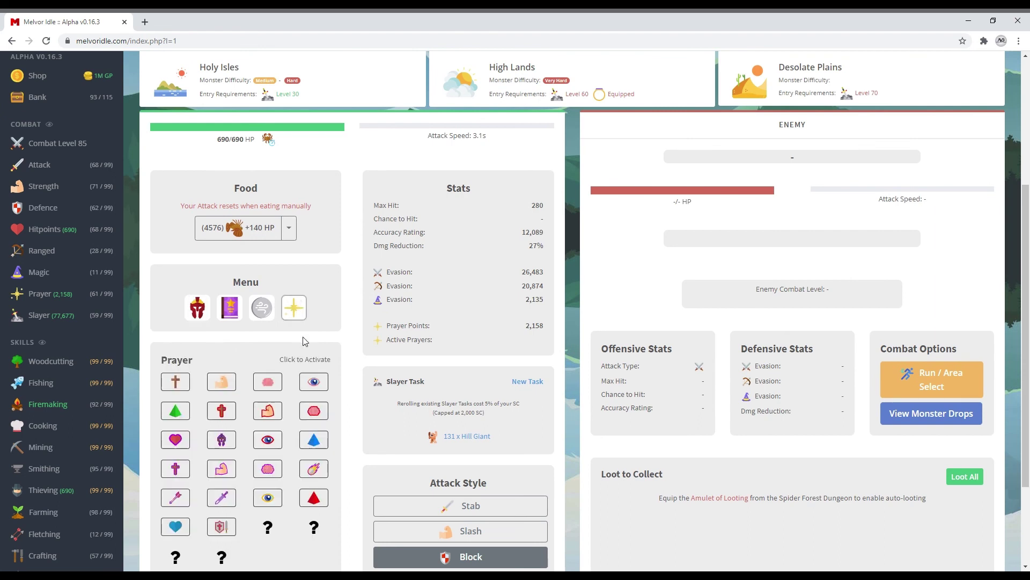
pyautogui.scroll(-2, 286, 362)
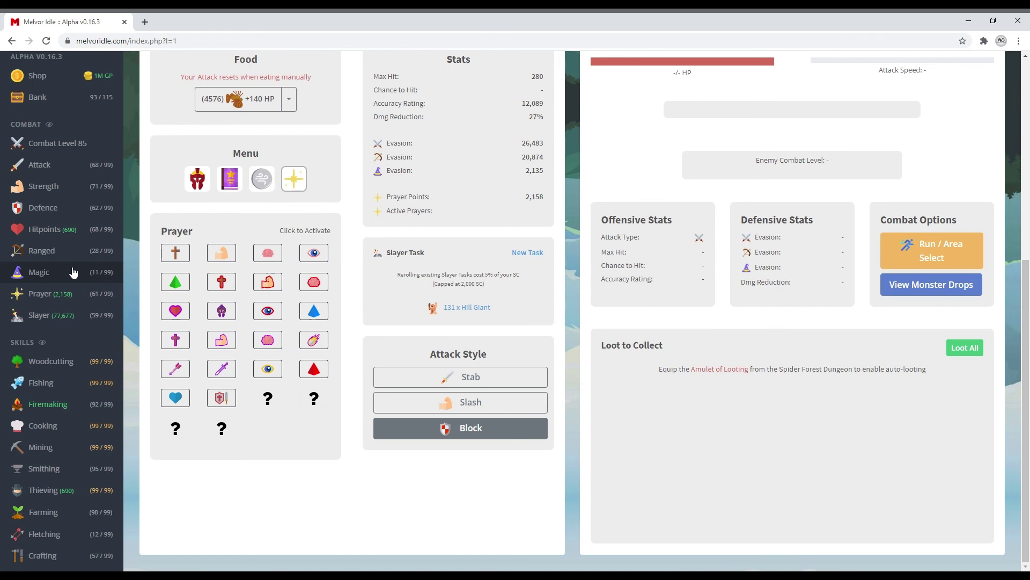
pyautogui.scroll(1, 73, 272)
pyautogui.scroll(3, 497, 268)
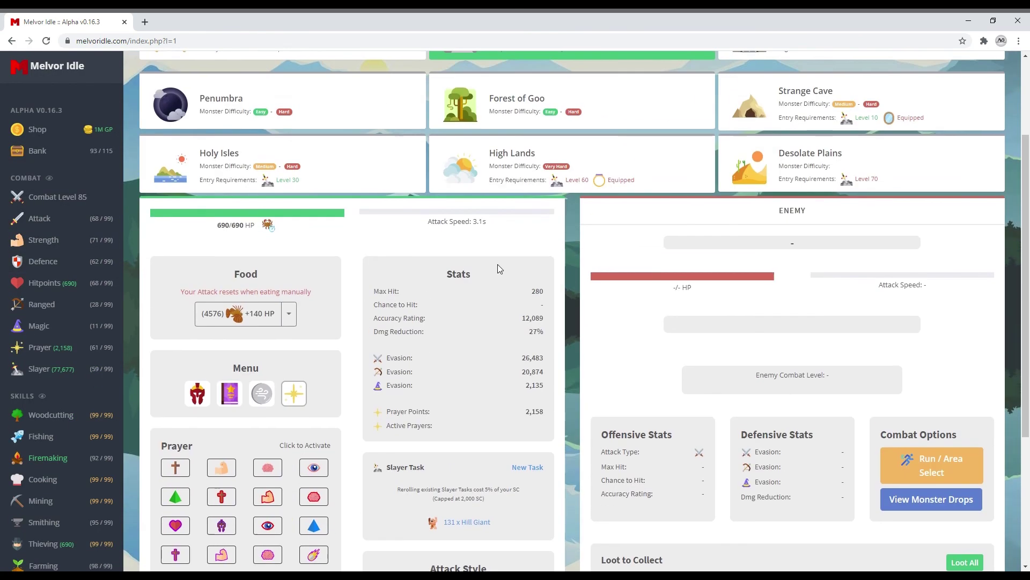
pyautogui.click(40, 150)
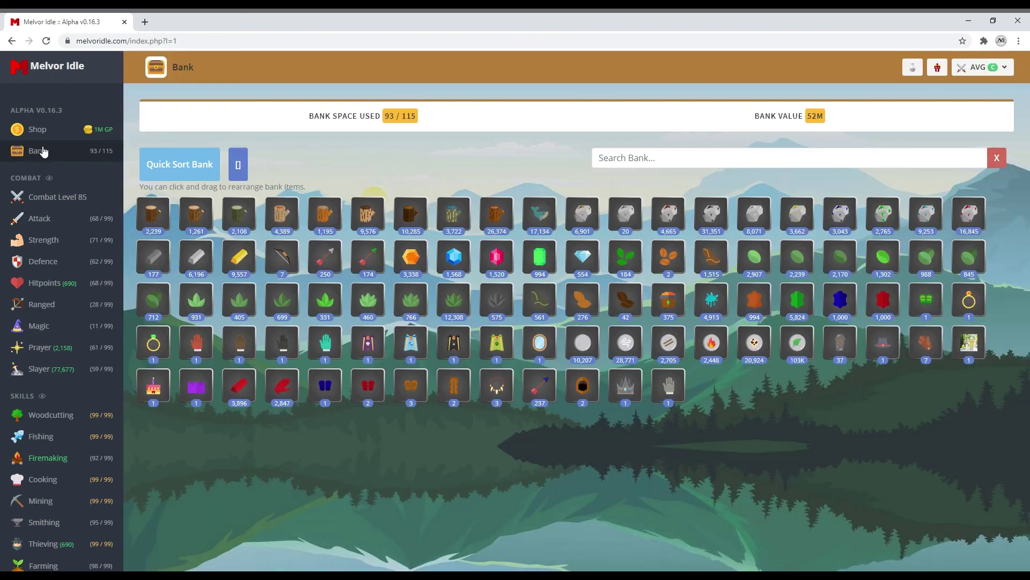